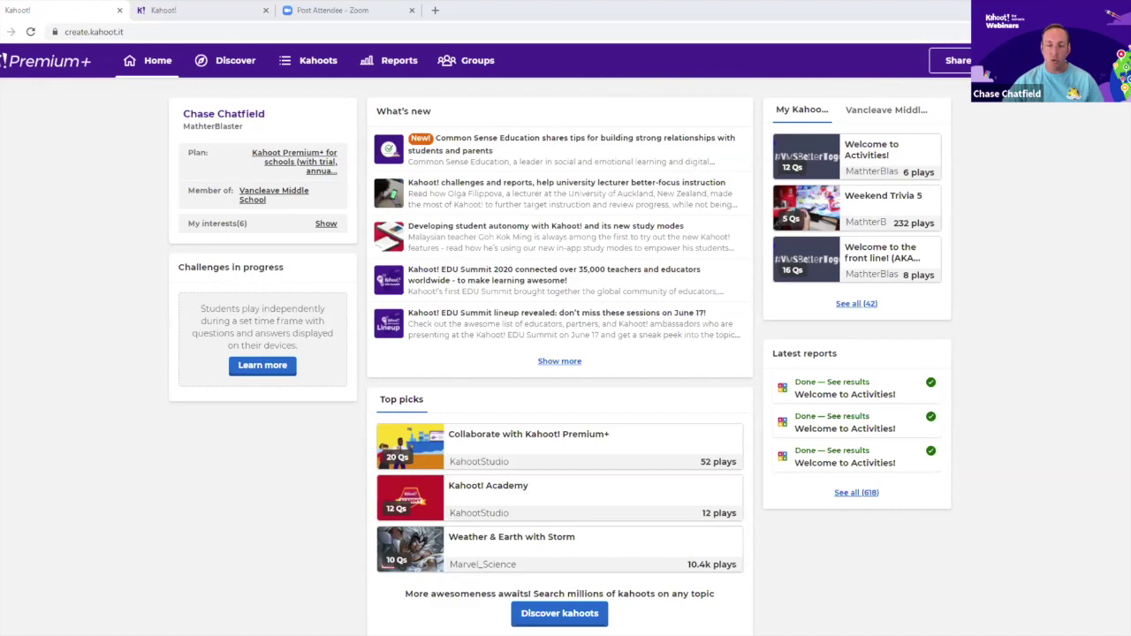
- Create a new kahoot from the "Get to know your teacher!" template
left_click(1016, 60)
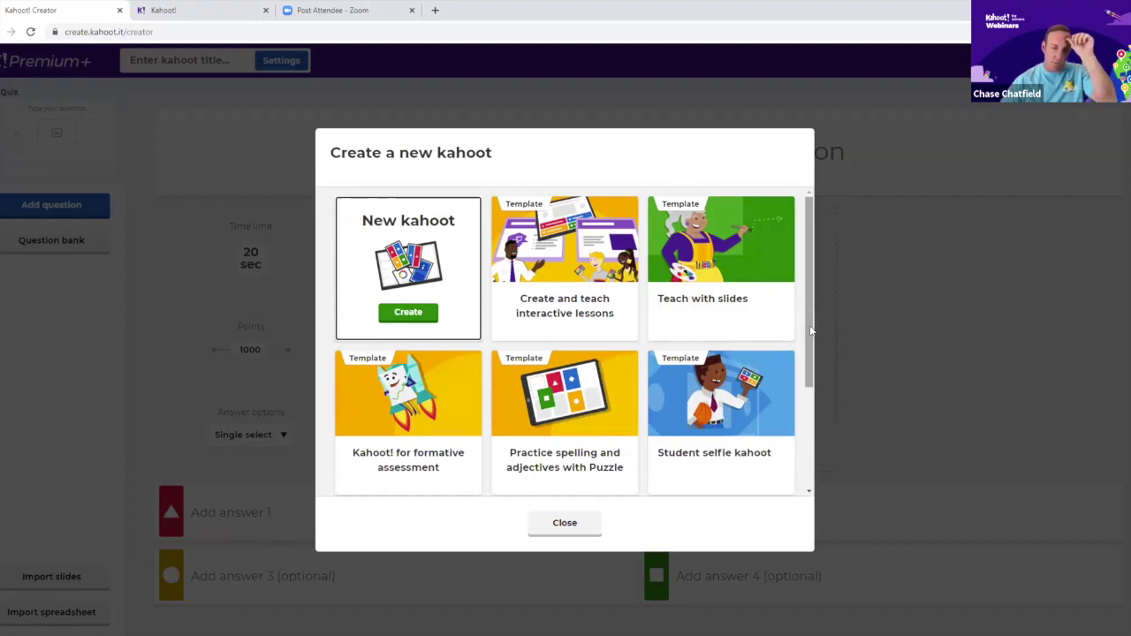
left_click_drag(811, 331, 750, 490)
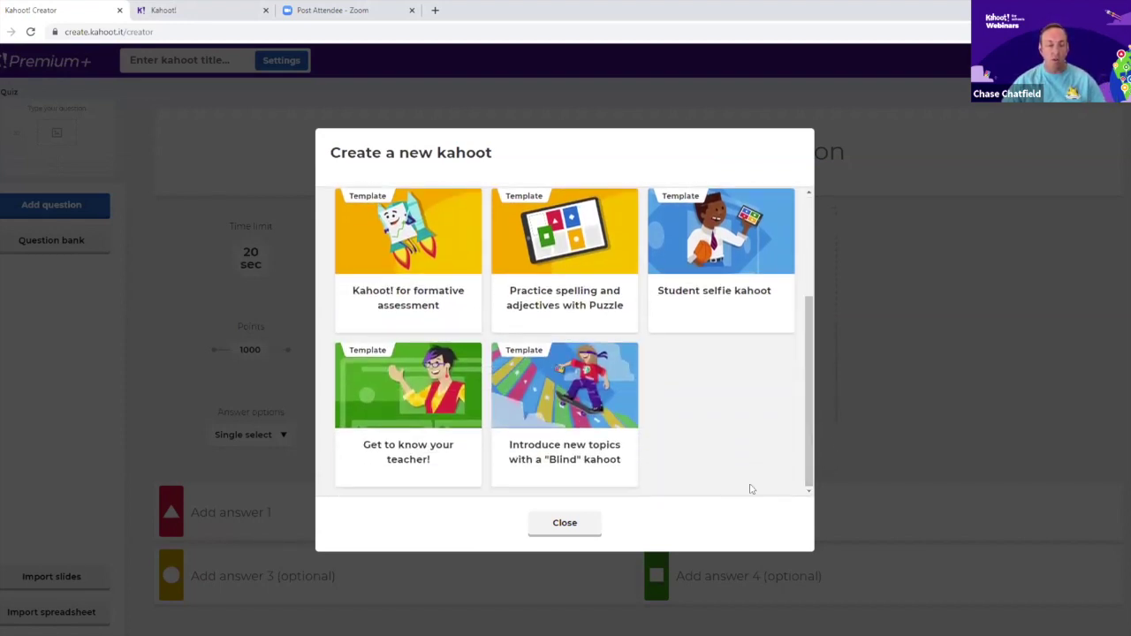
left_click(419, 407)
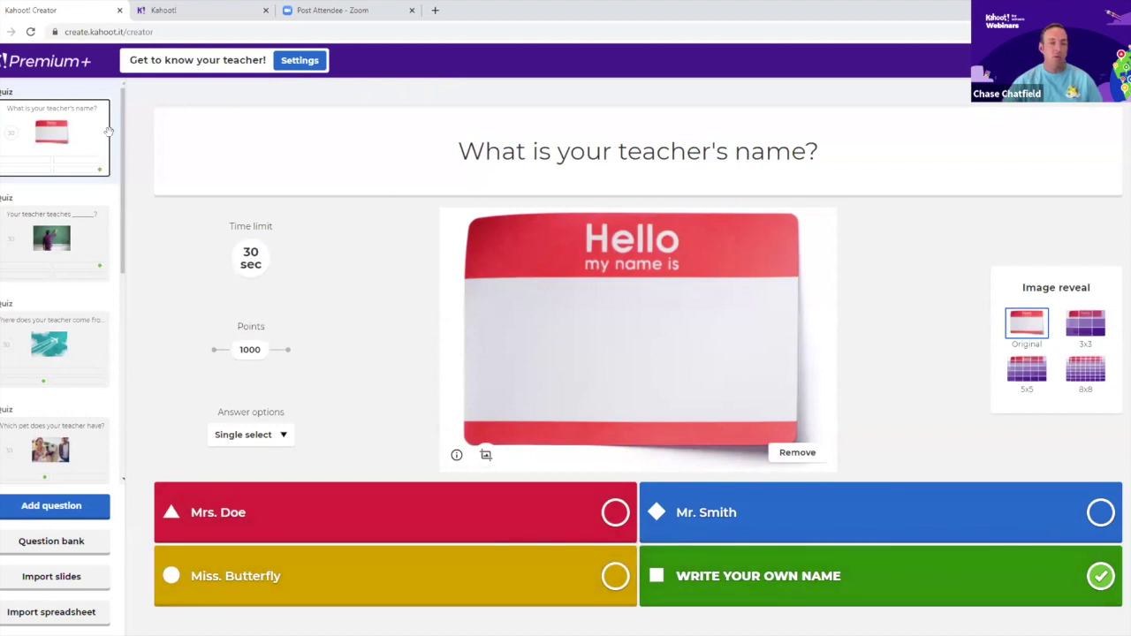
- Look through the template's questions from the teacher's subject to the one about starting the new school year, examining their answer options
left_click(89, 240)
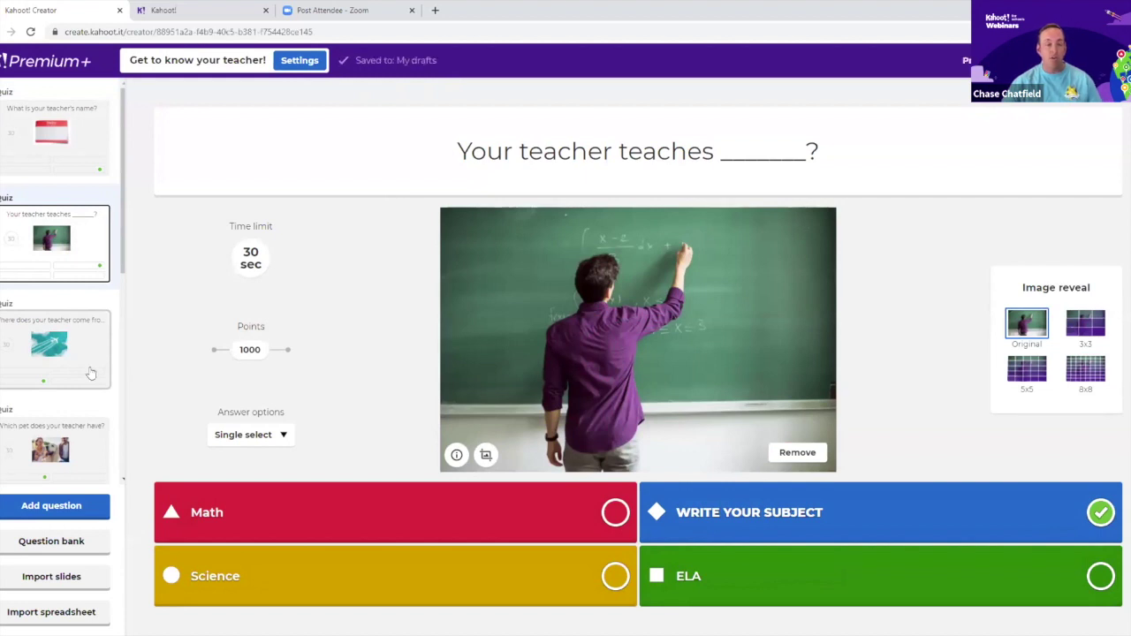
left_click(89, 371)
left_click(92, 448)
scroll(92, 449, "down", 5)
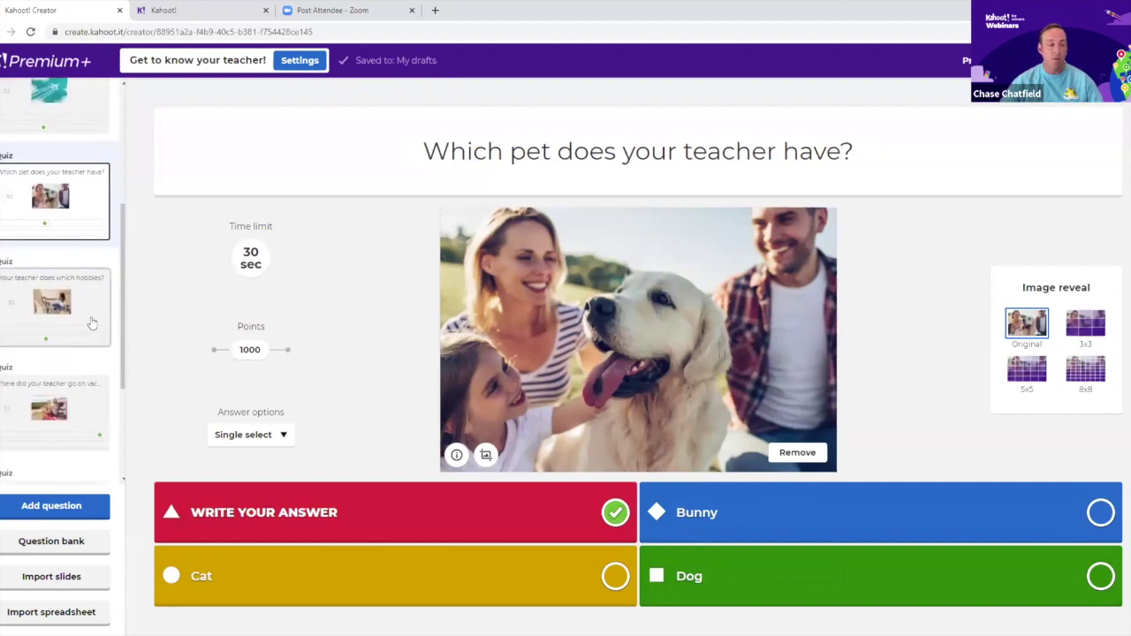
left_click(92, 324)
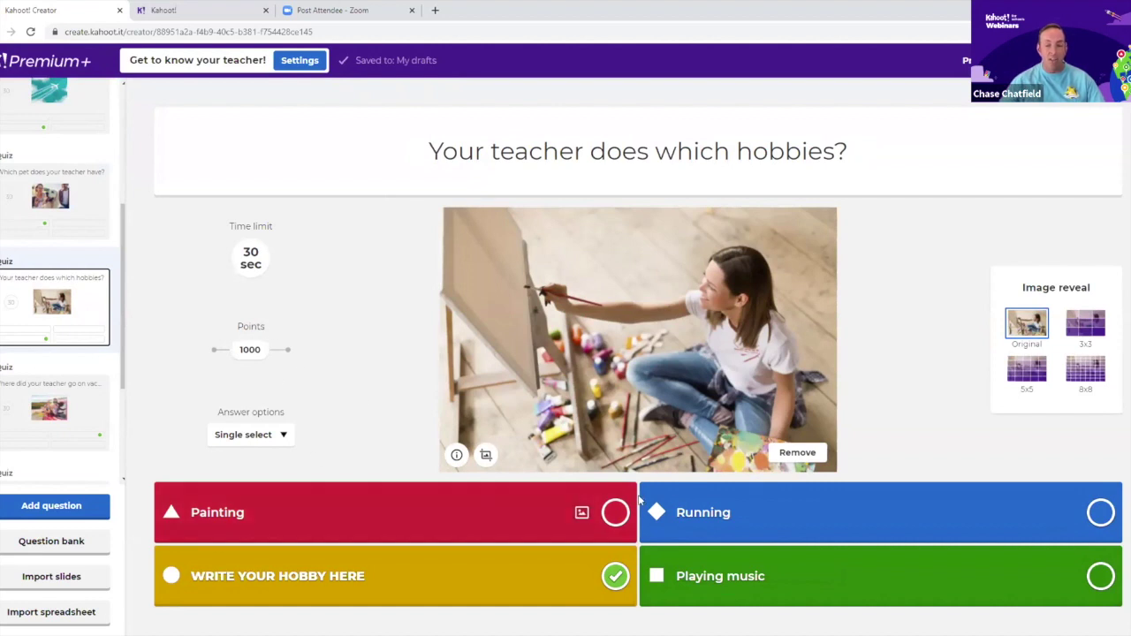
left_click(616, 575)
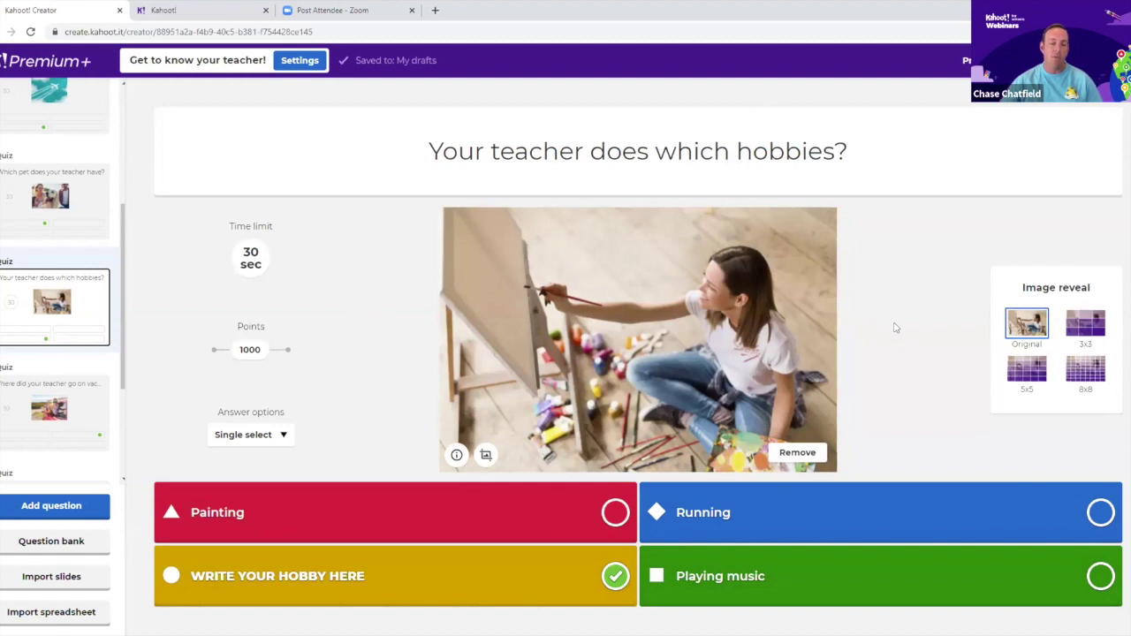
left_click(98, 414)
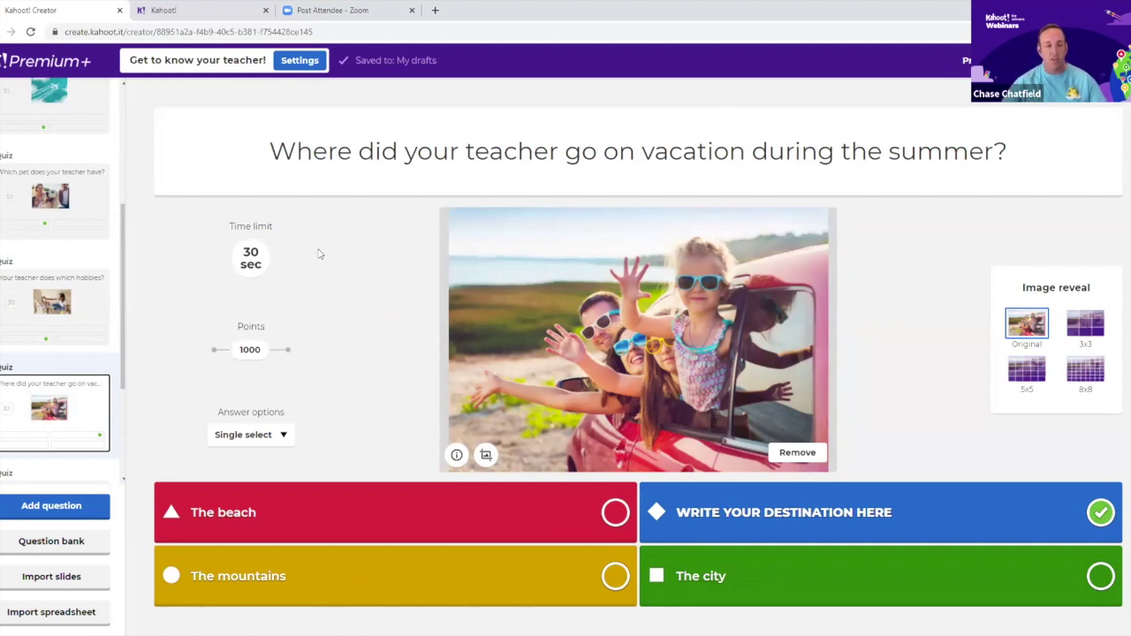
scroll(86, 330, "down", 3)
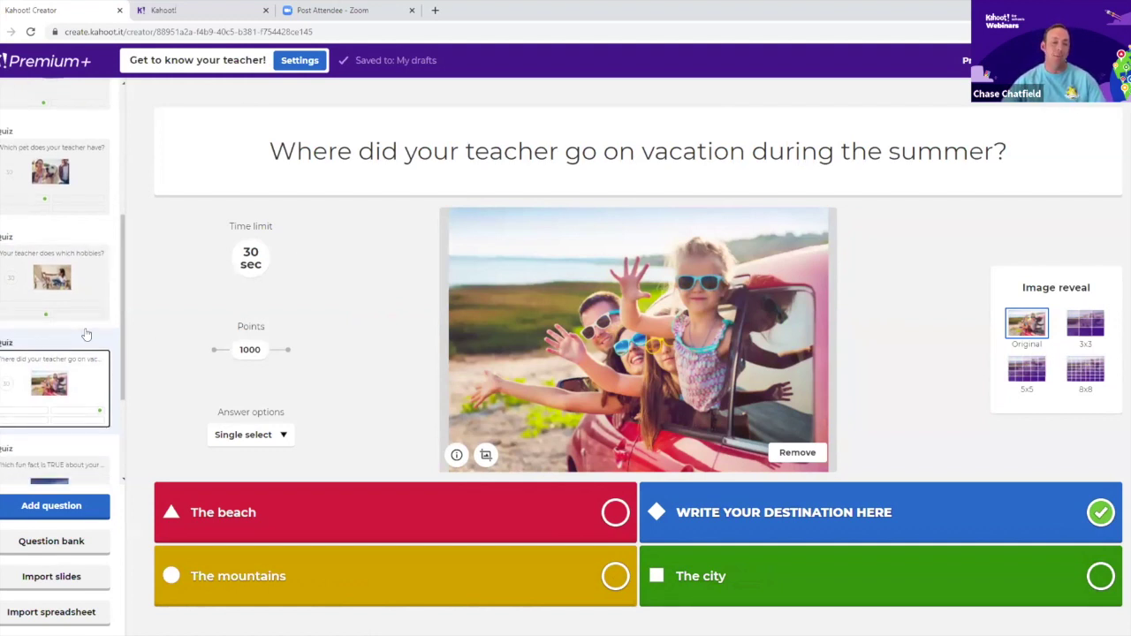
left_click(90, 410)
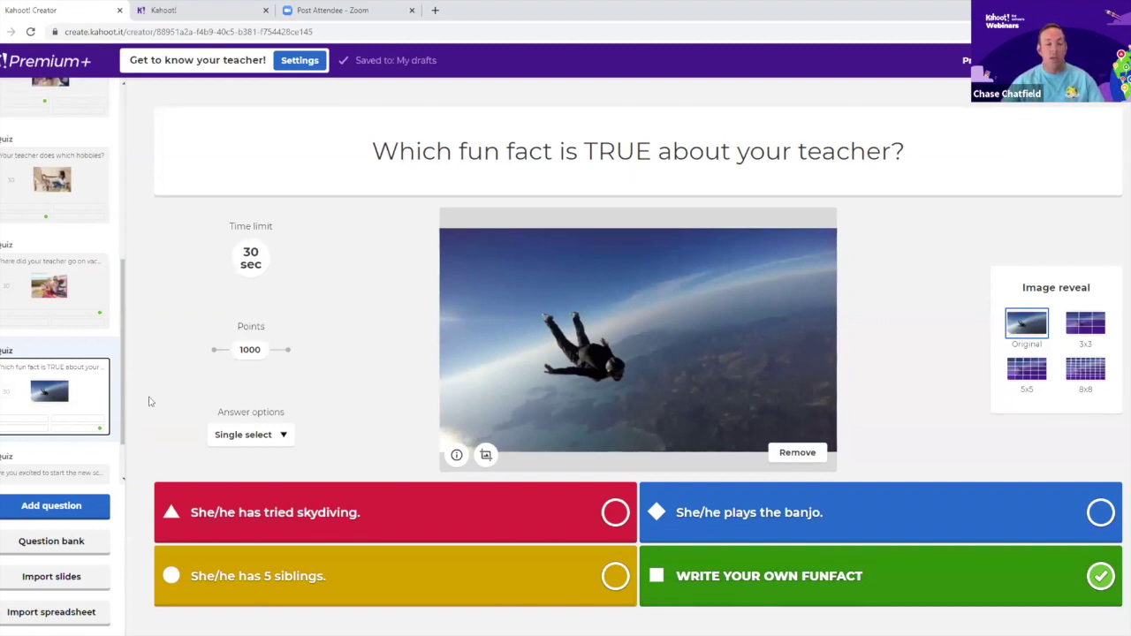
scroll(97, 406, "down", 1)
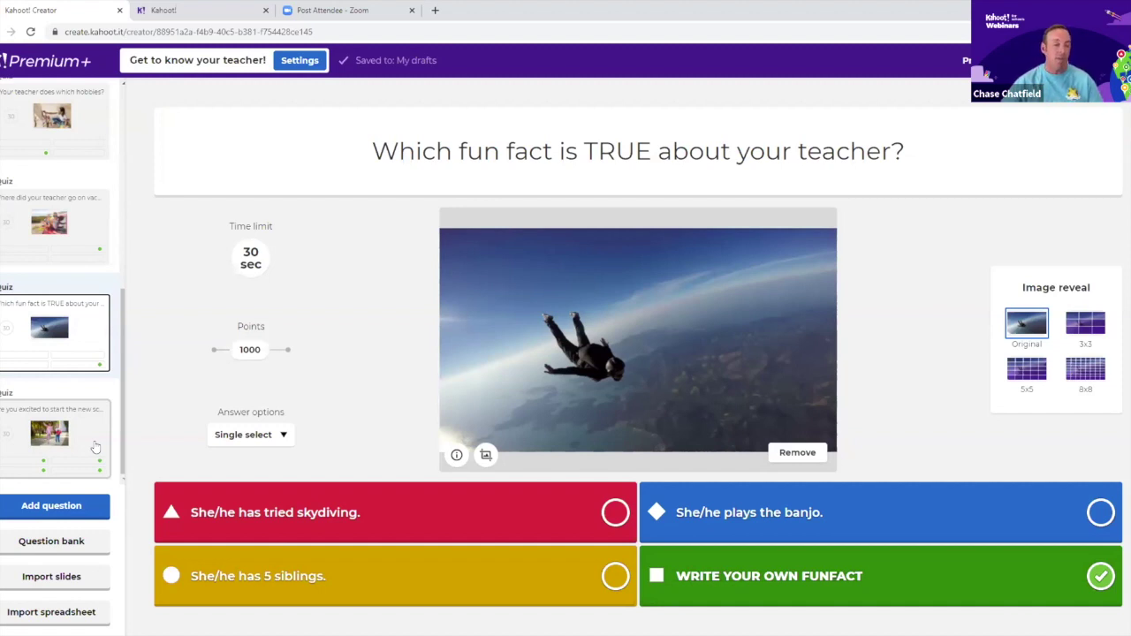
left_click(96, 447)
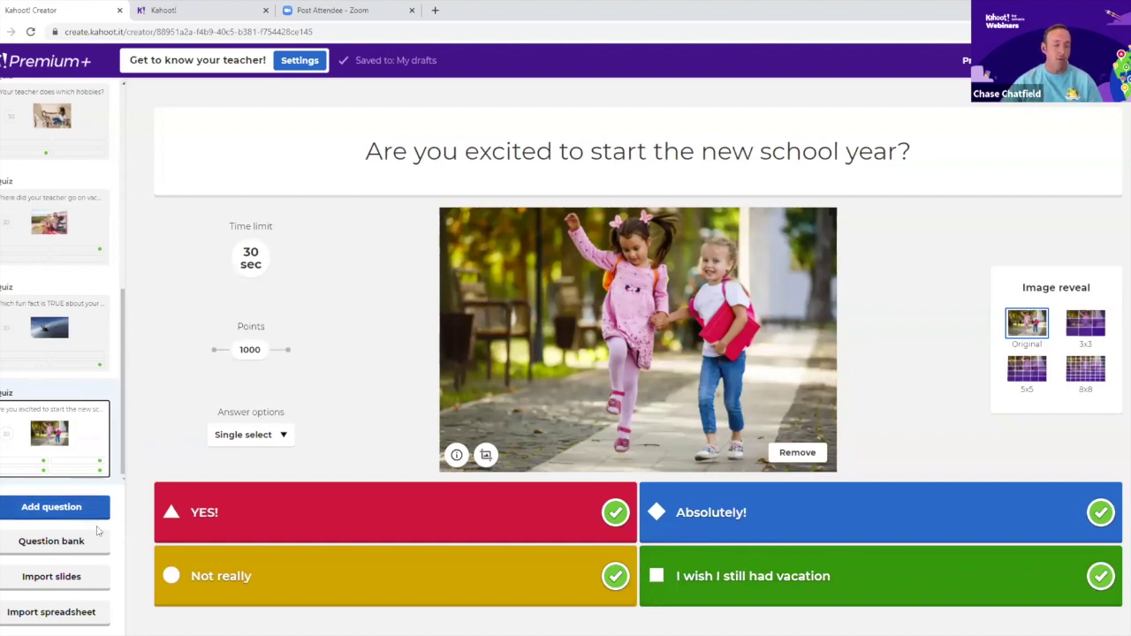
- Show the question types that can be added, and finish saving the "Get to know your teacher!" kahoot
left_click(50, 508)
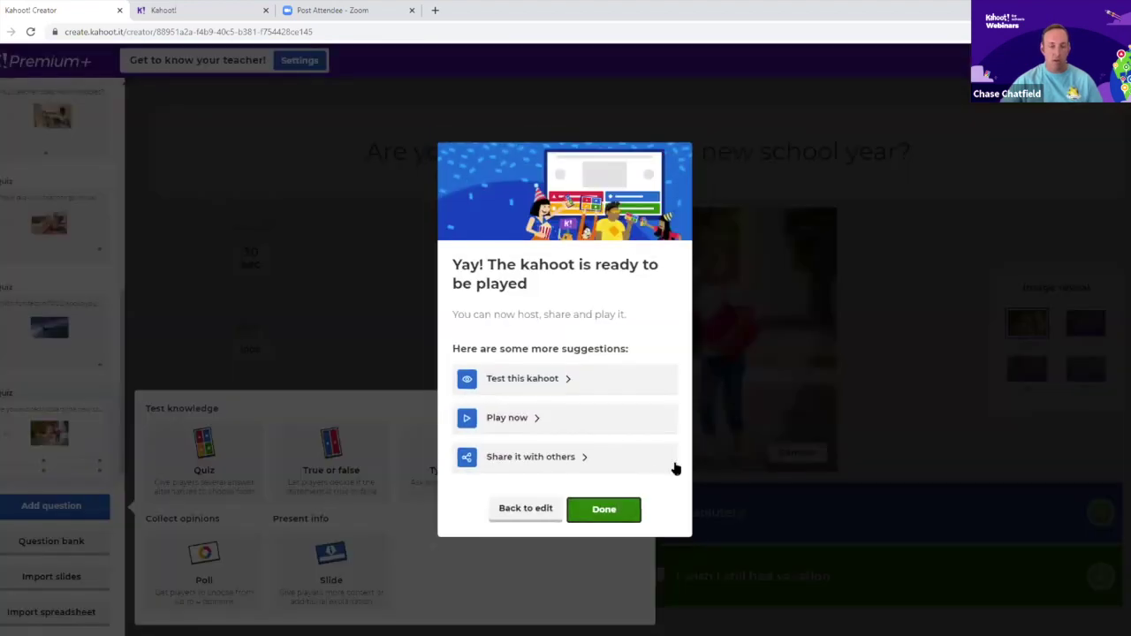
left_click(606, 509)
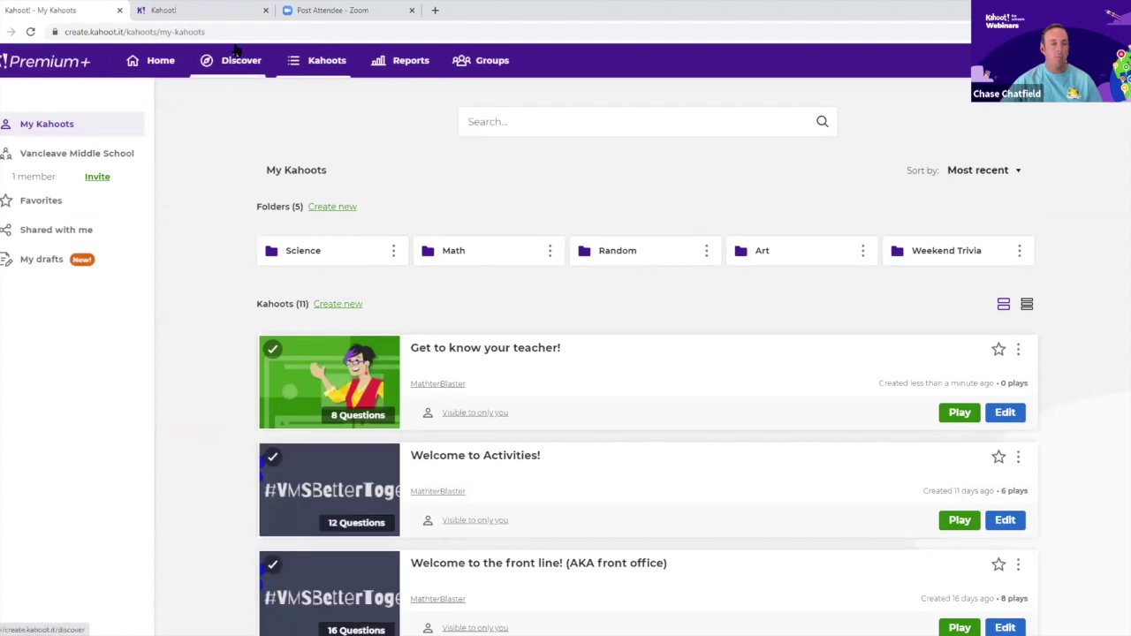
- Browse the saved kahoots in My Kahoots, examining the welcome series and the combined staff and grade-level kahoots
scroll(279, 386, "down", 4)
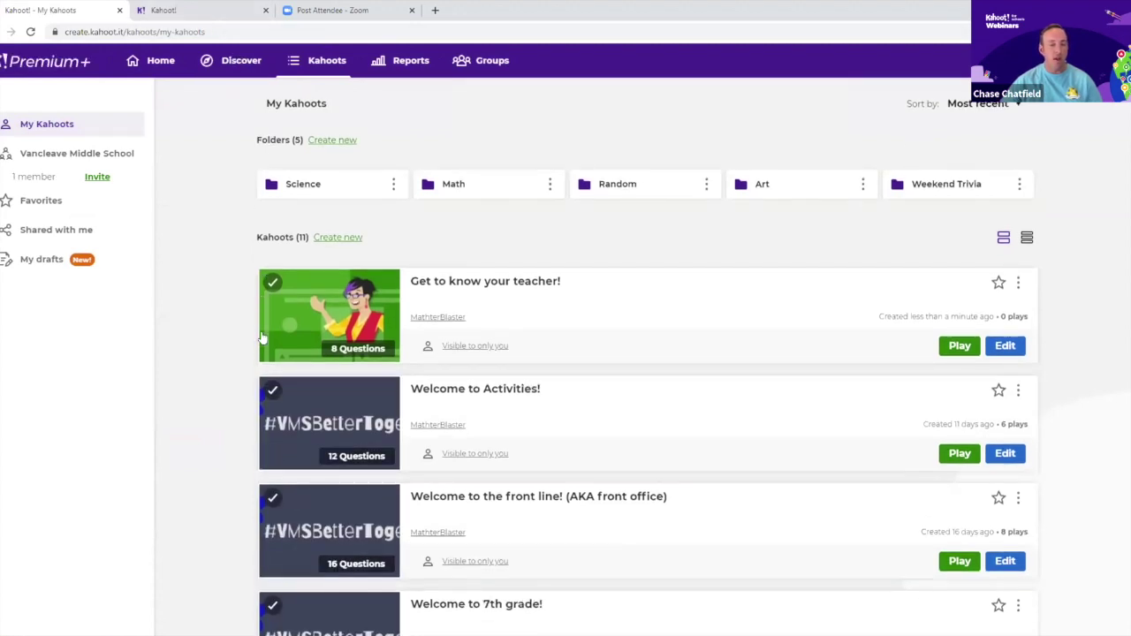
scroll(279, 386, "up", 4)
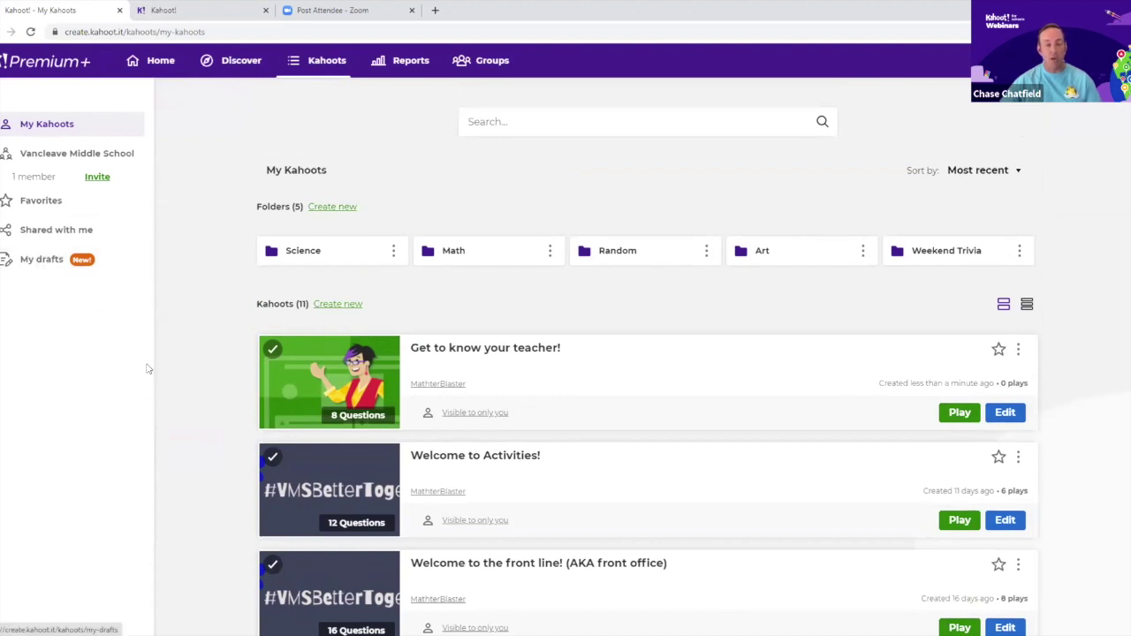
scroll(204, 381, "down", 3)
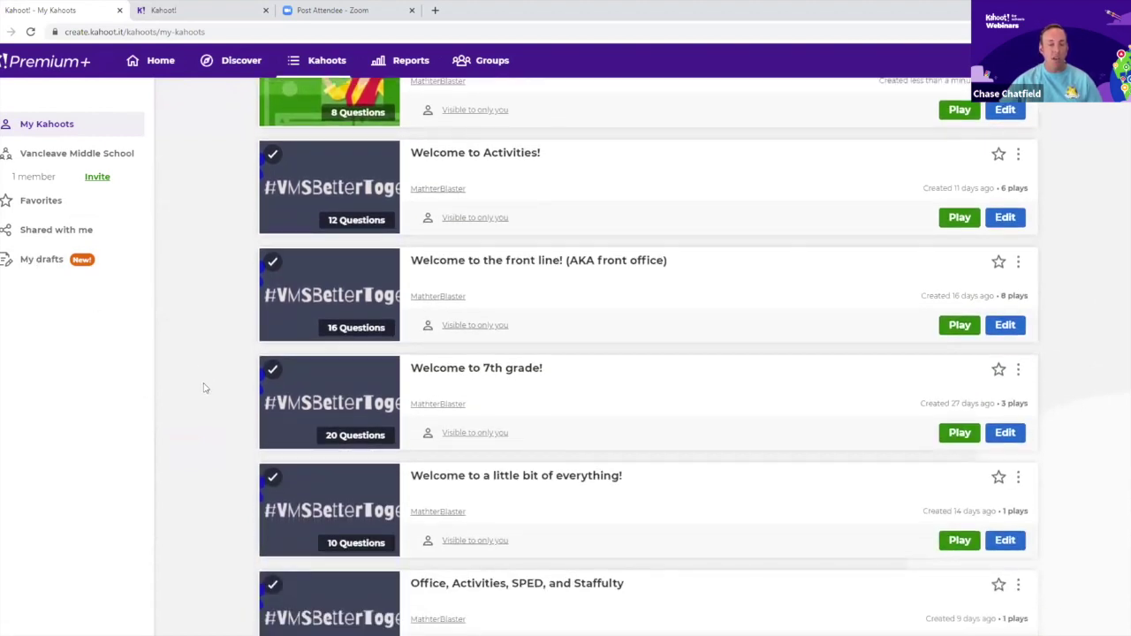
scroll(204, 388, "down", 1)
scroll(204, 388, "down", 2)
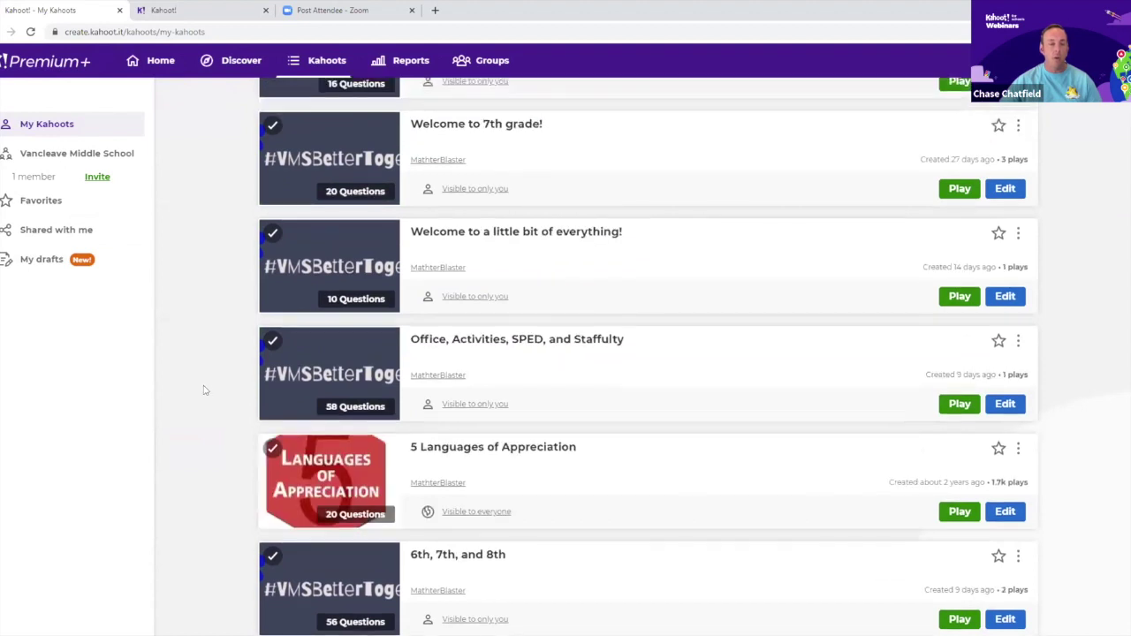
scroll(203, 389, "up", 3)
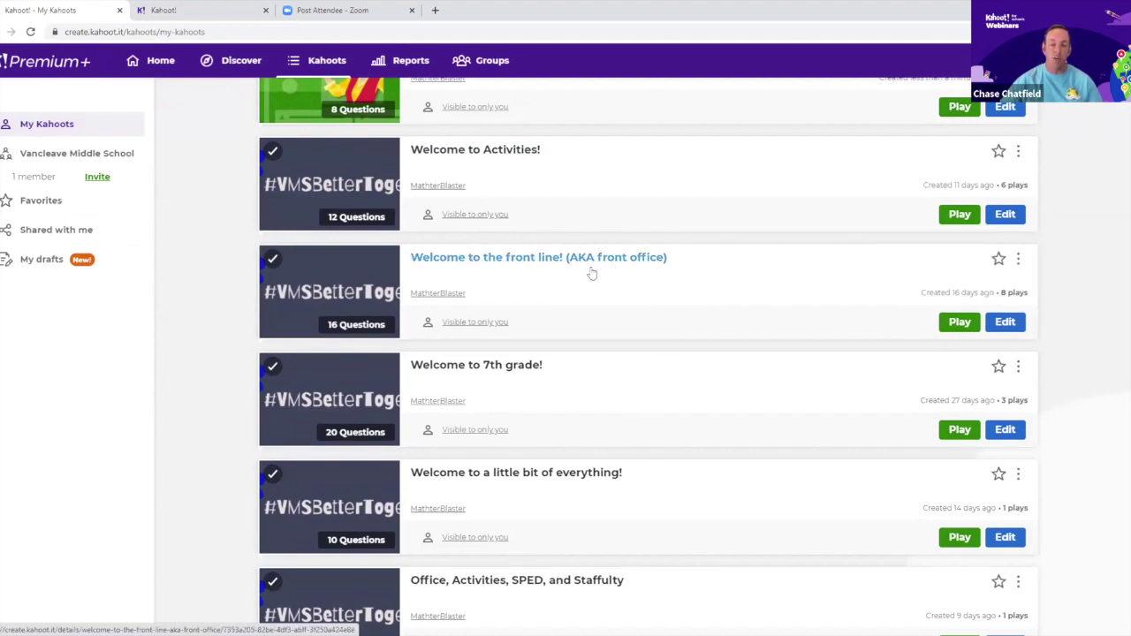
scroll(576, 417, "down", 1)
scroll(575, 422, "down", 4)
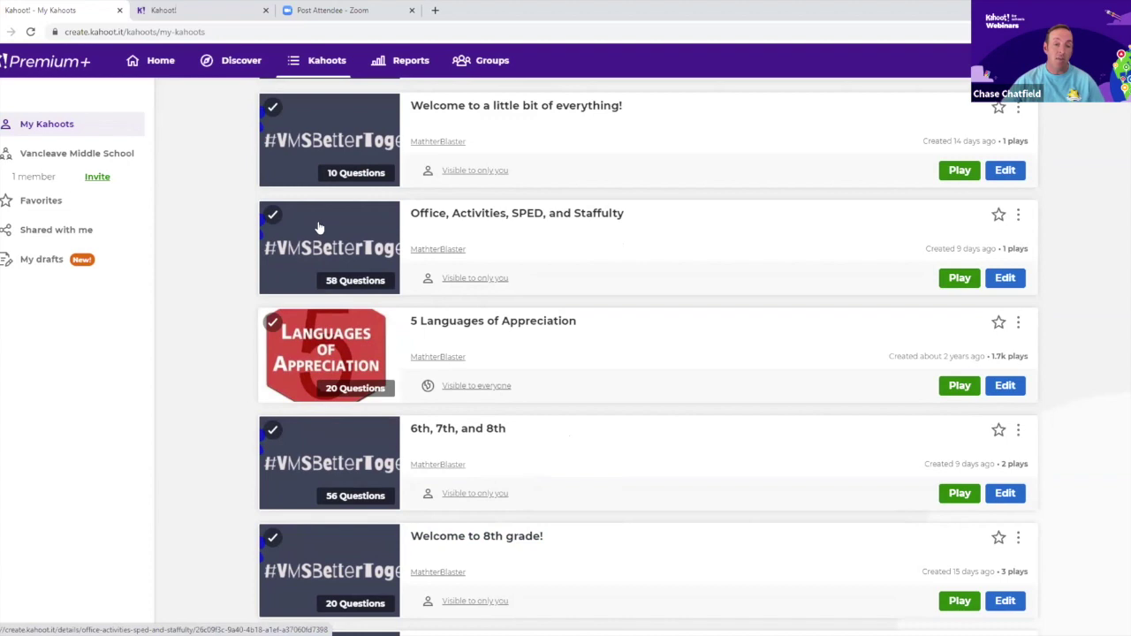
scroll(319, 228, "up", 2)
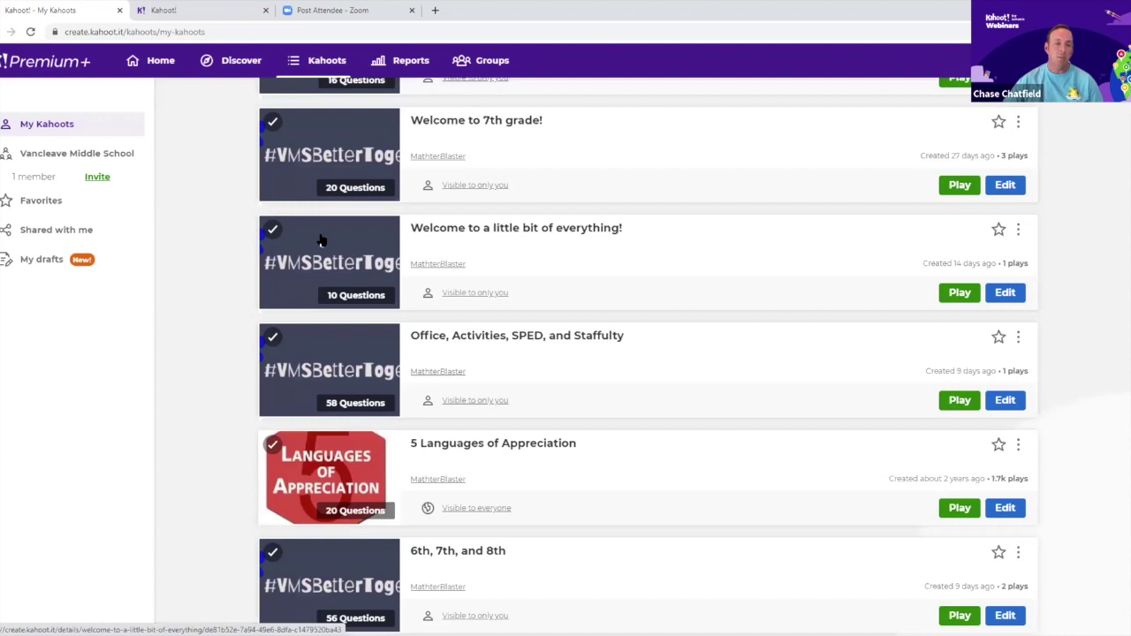
scroll(320, 240, "up", 2)
scroll(318, 232, "up", 2)
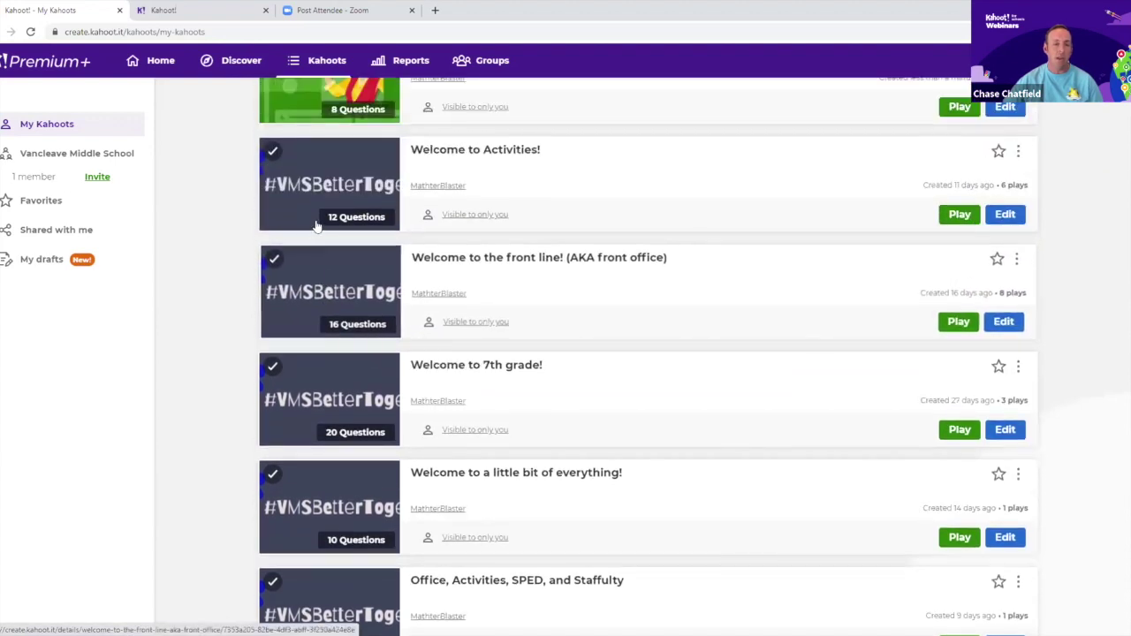
scroll(317, 227, "up", 1)
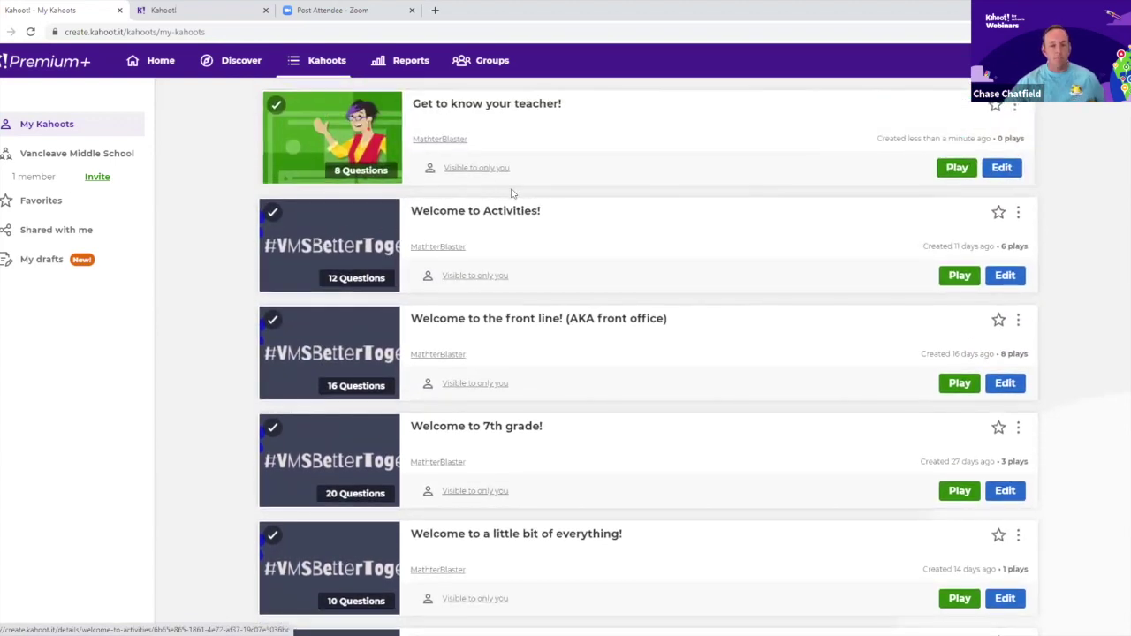
- Open the reports of hosted games and reverse their date sorting in both directions
left_click(415, 67)
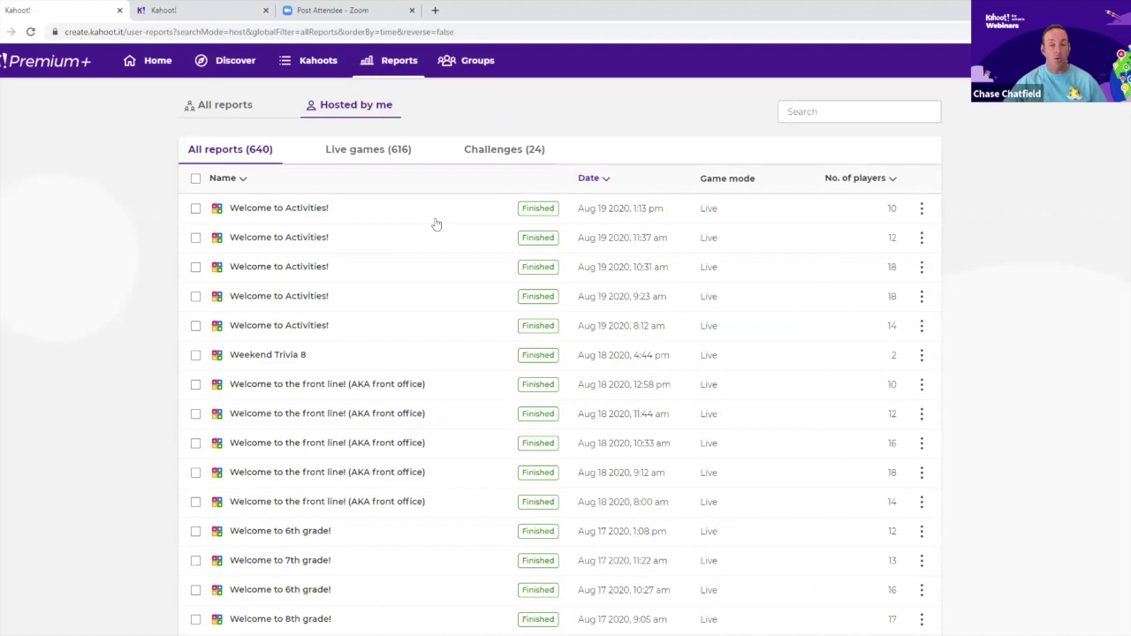
left_click(606, 180)
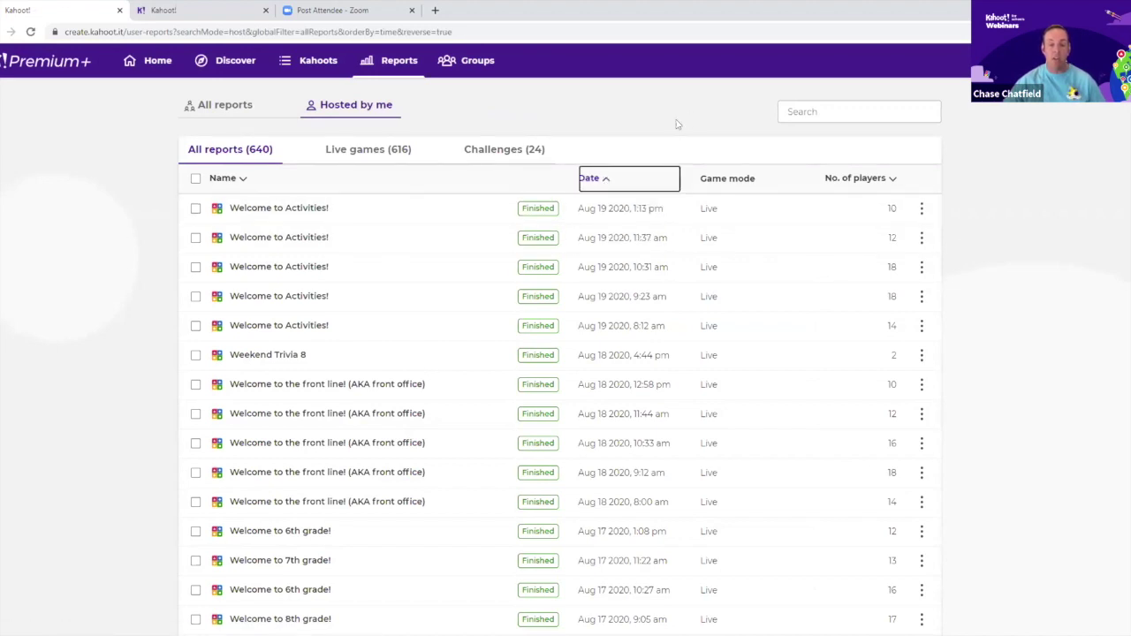
left_click(604, 179)
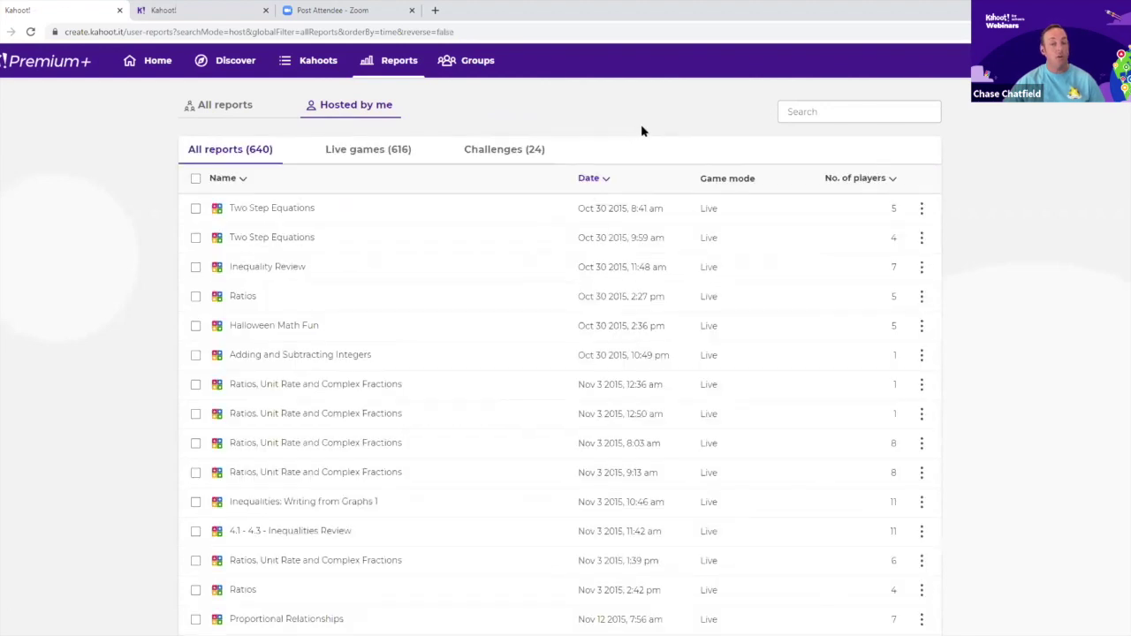
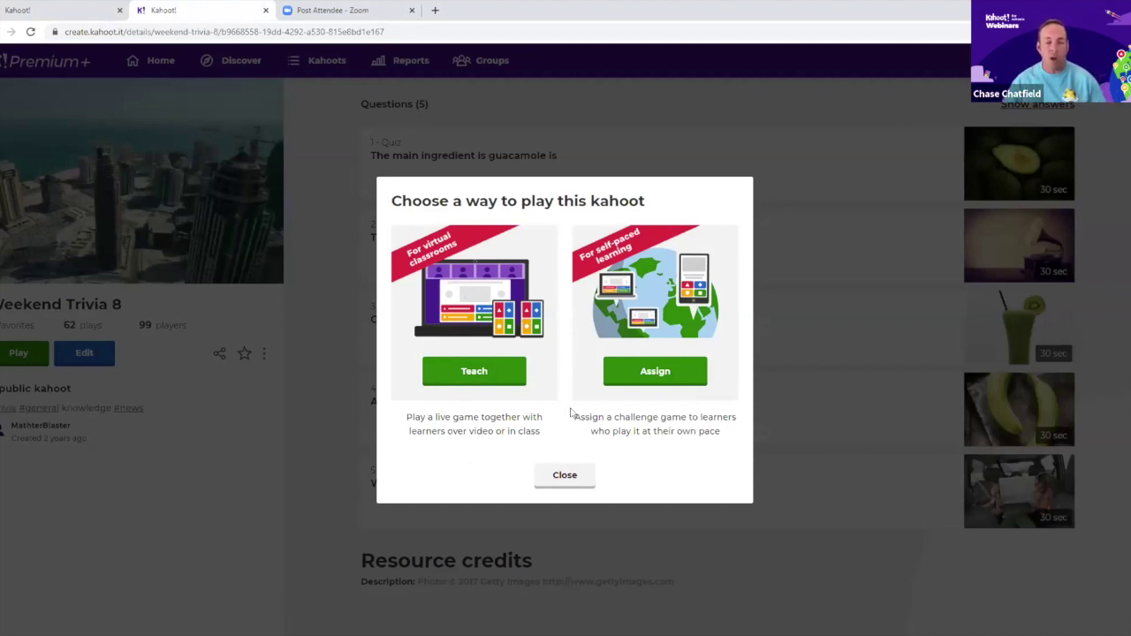
- Try a self-paced challenge for Weekend Trivia 8 with the question timer, personalized learning and nickname generator on, and cancel it
left_click(628, 374)
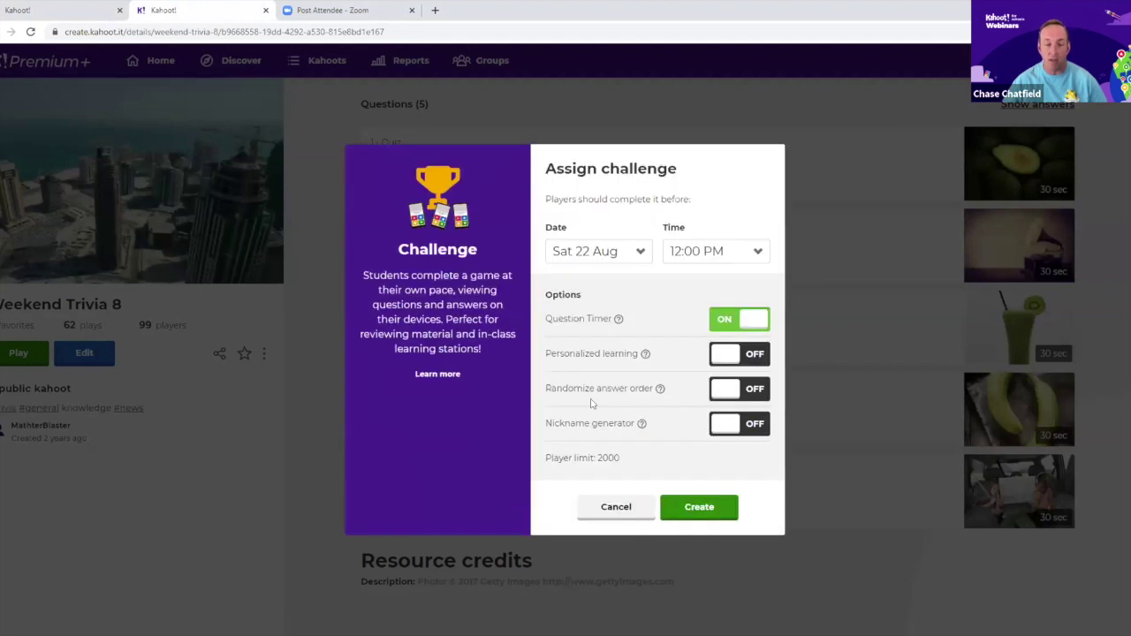
left_click(754, 323)
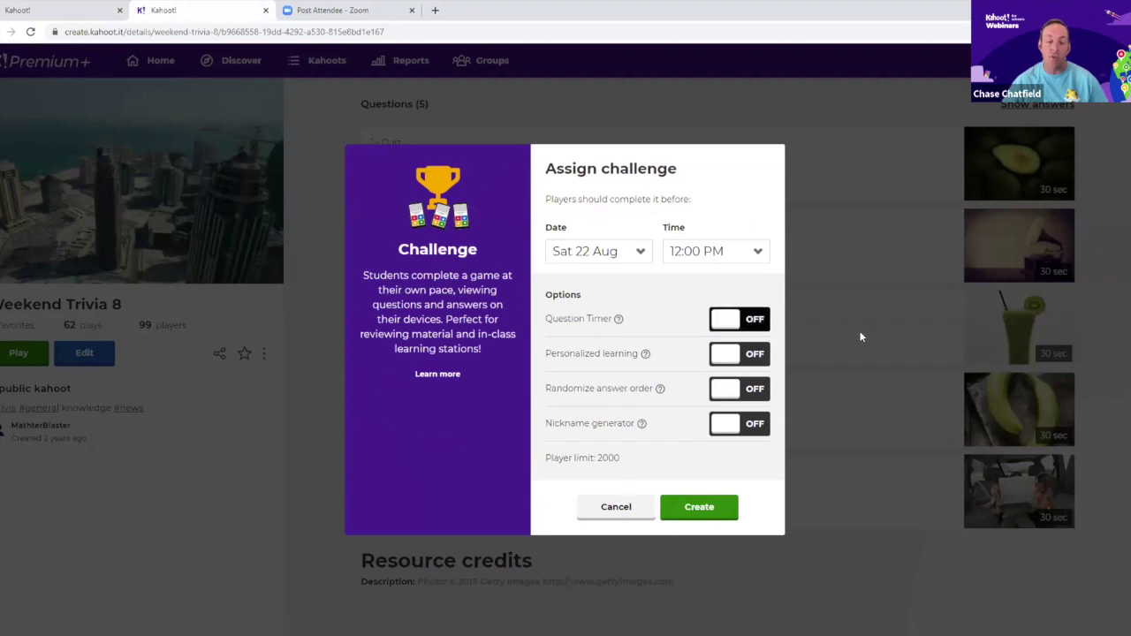
left_click(722, 320)
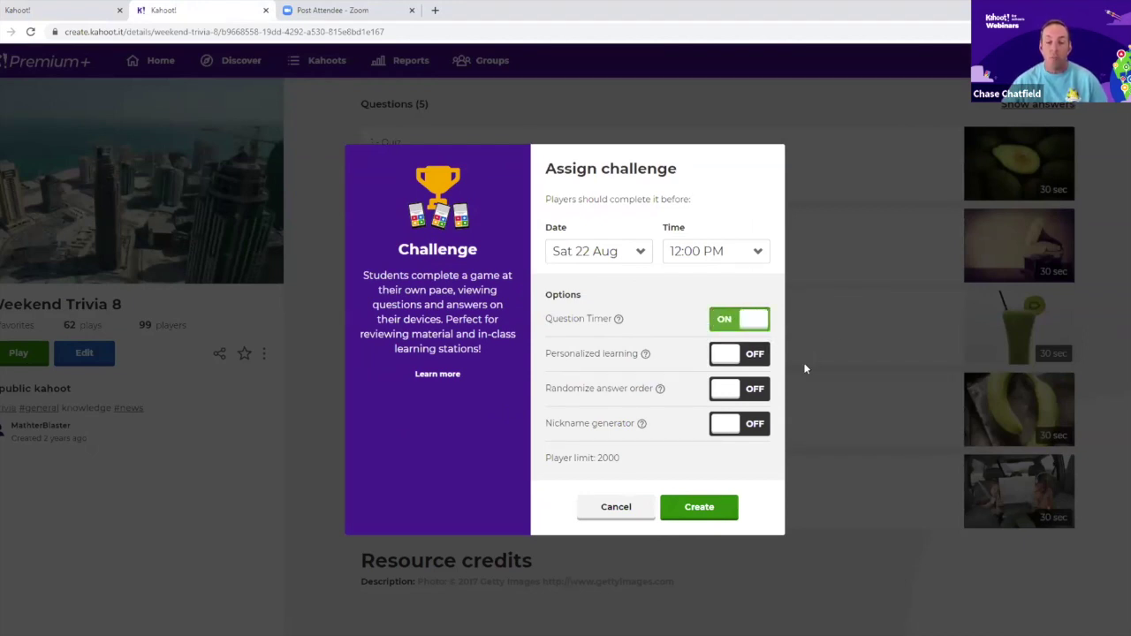
left_click(732, 353)
mouse_move(648, 345)
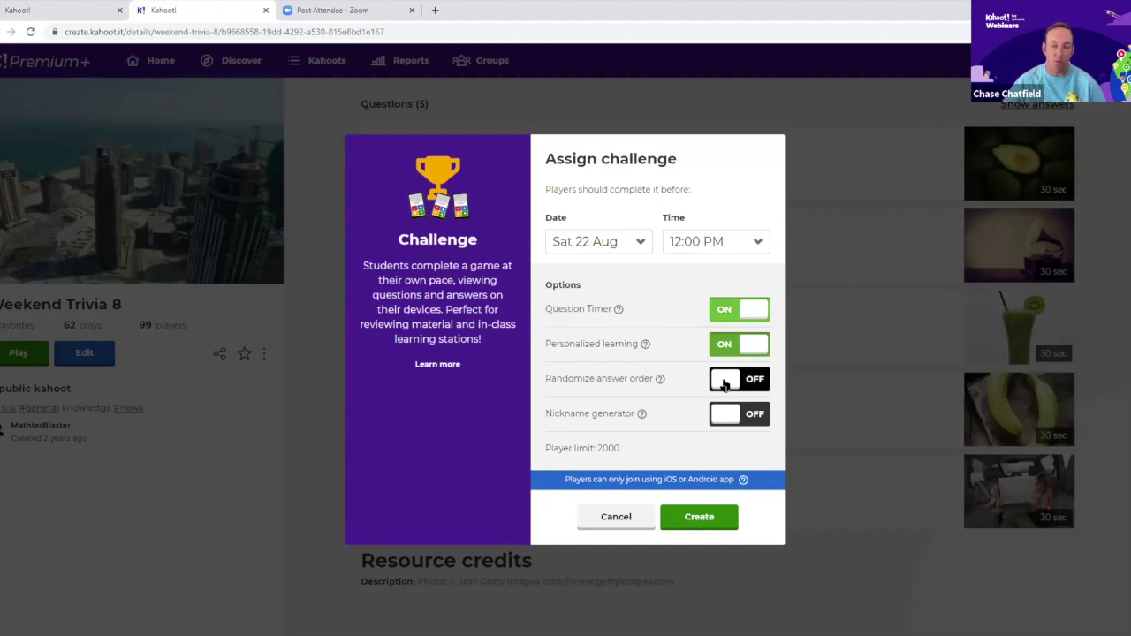
left_click(726, 413)
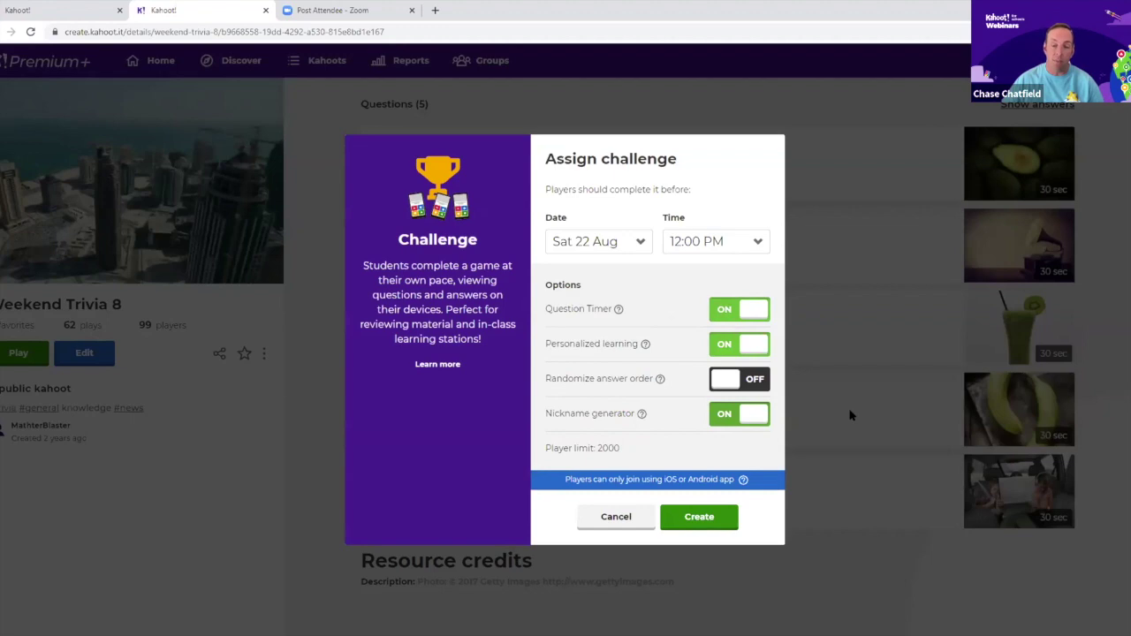
left_click(607, 522)
- Launch Weekend Trivia 8 as a live Teach game and expand its game options for review
left_click(35, 357)
left_click(444, 372)
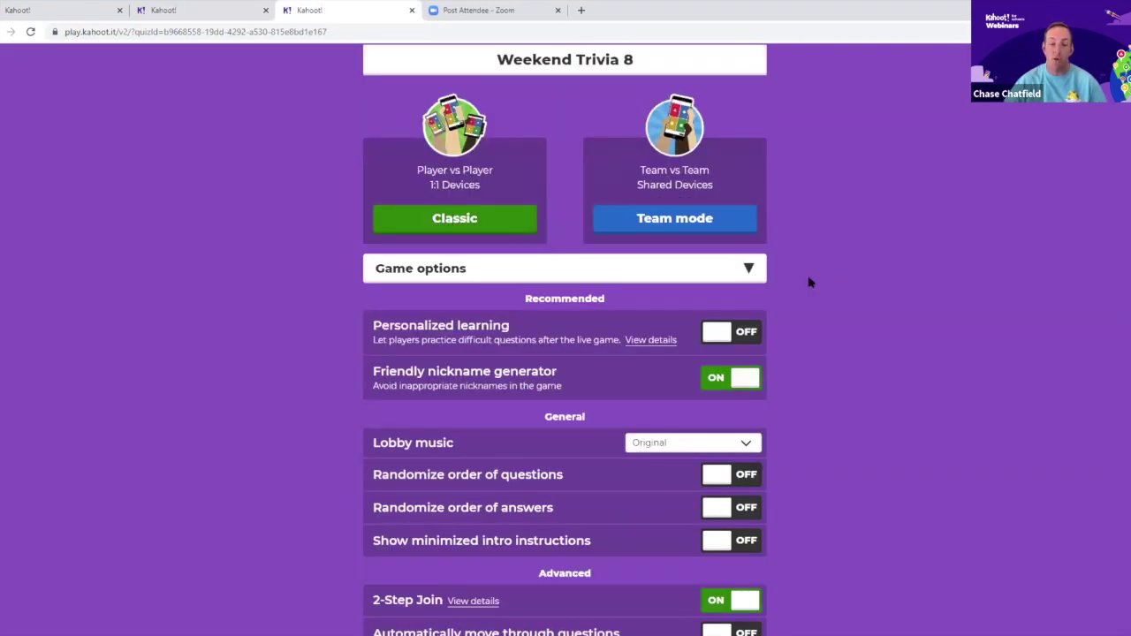
scroll(795, 265, "down", 1)
left_click(755, 215)
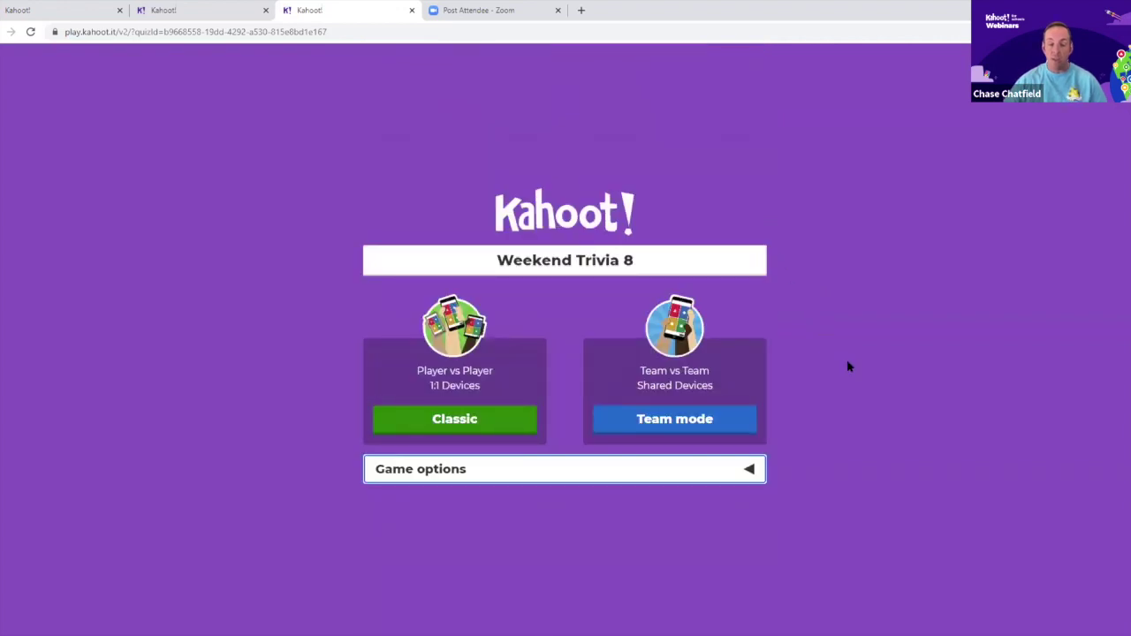
left_click(748, 469)
scroll(802, 325, "down", 1)
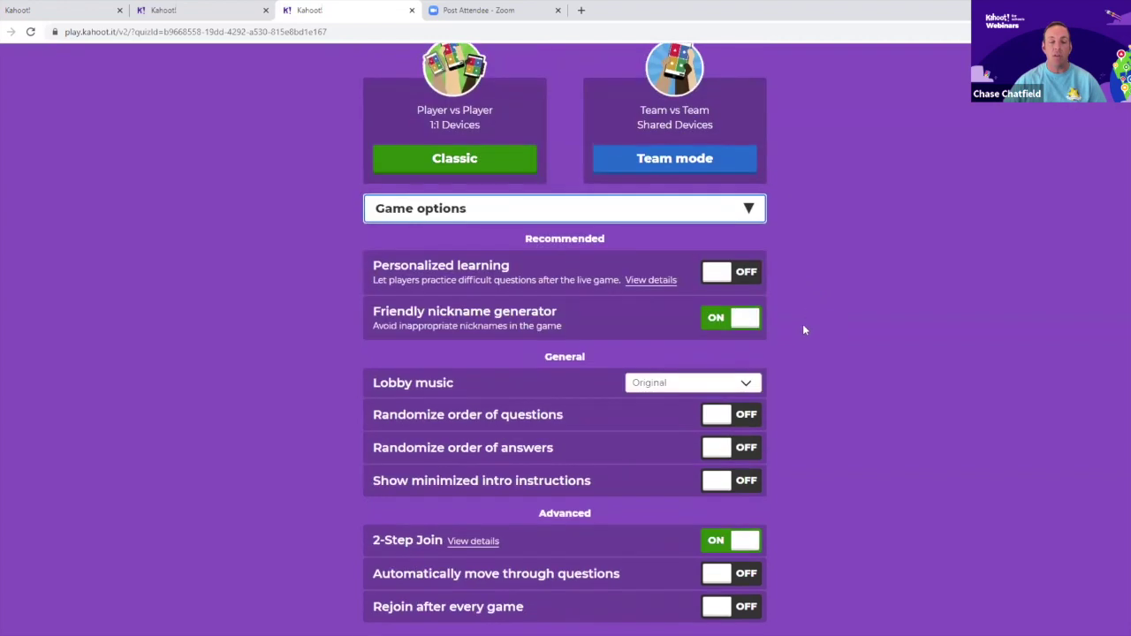
- Host the live game in Classic mode with the friendly nickname generator off and Disco as the lobby music
left_click(742, 320)
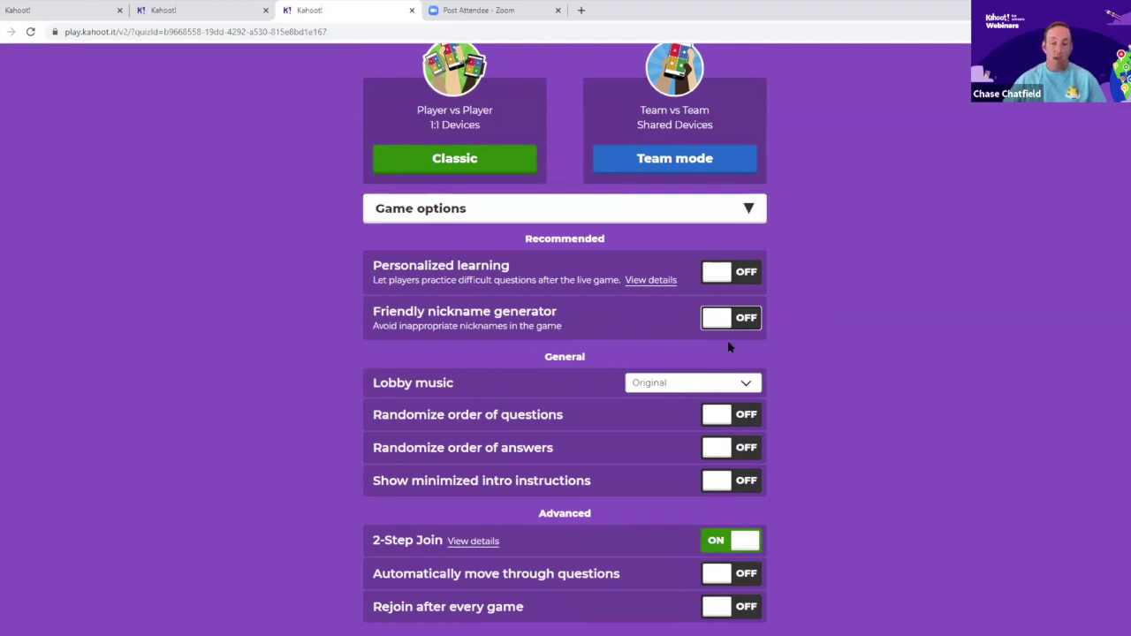
left_click(747, 385)
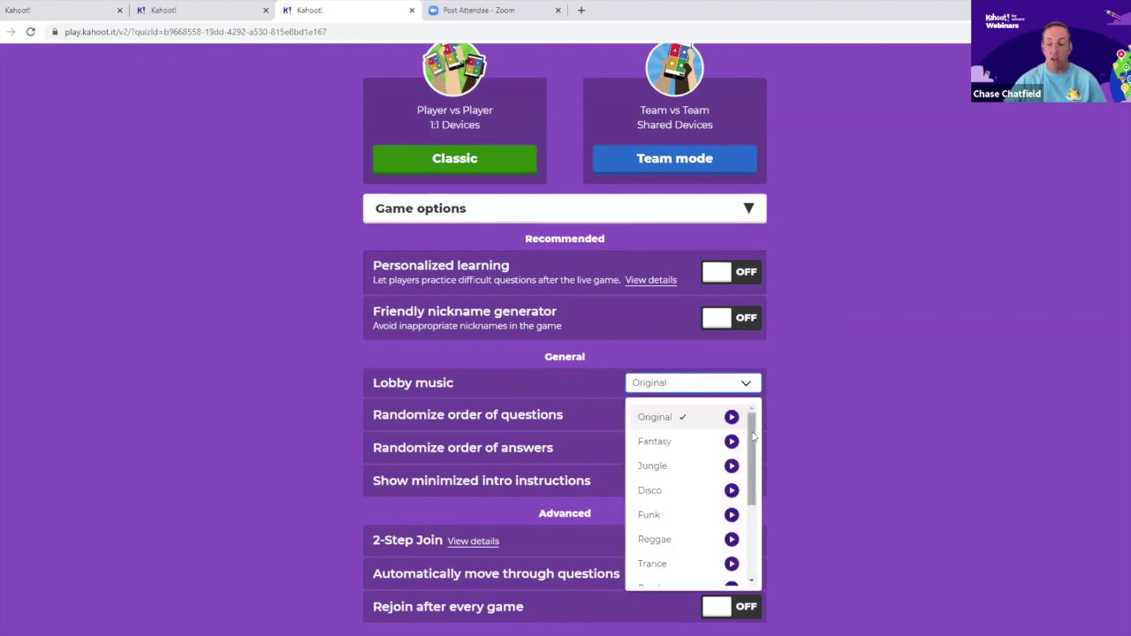
scroll(754, 435, "down", 3)
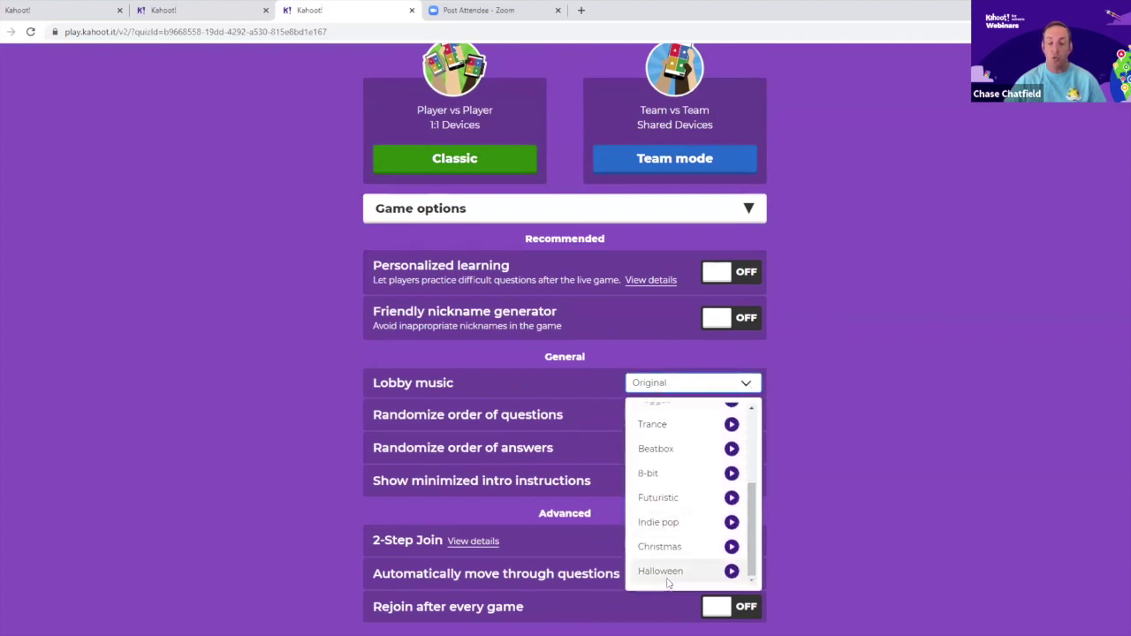
scroll(754, 516, "up", 3)
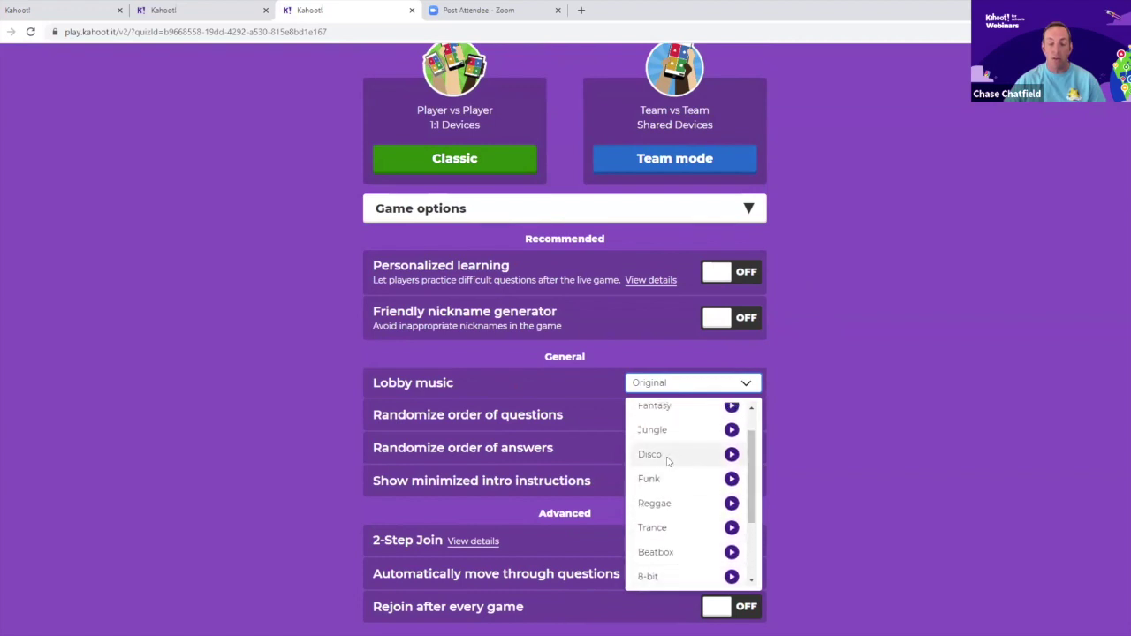
left_click(668, 457)
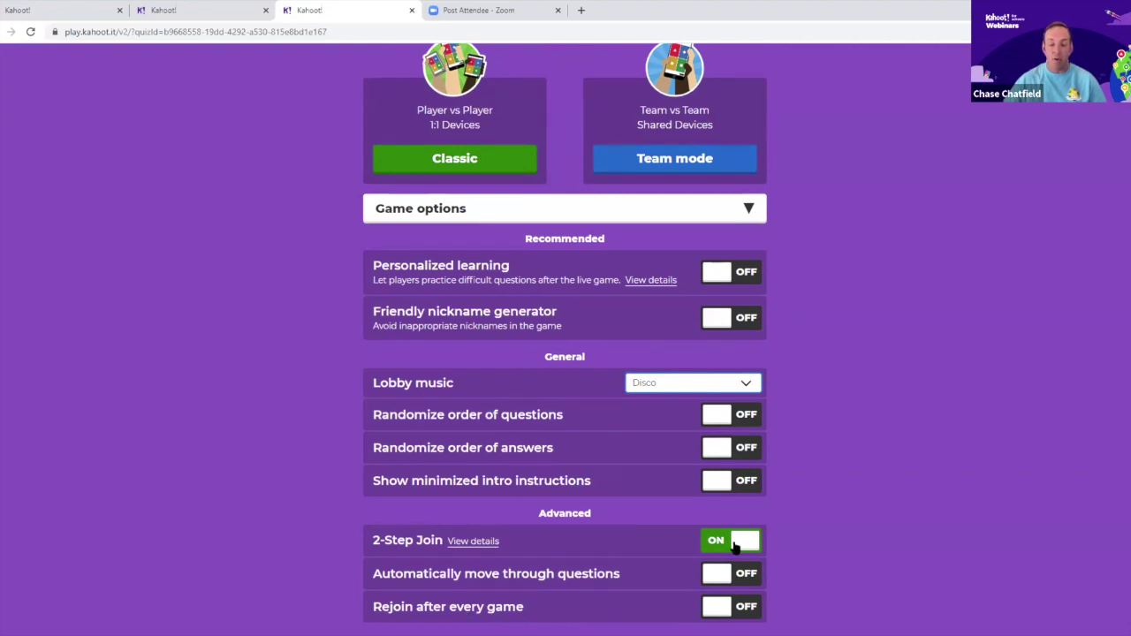
left_click(451, 170)
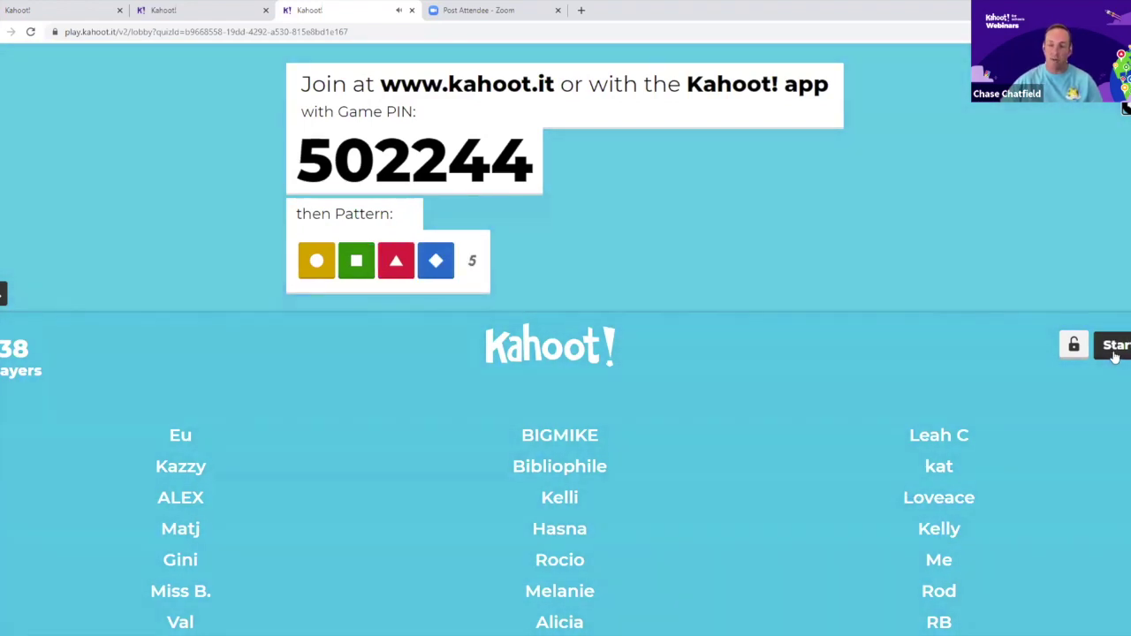
- Return to the kahoot creator and start a new blank kahoot
left_click(190, 10)
left_click(42, 10)
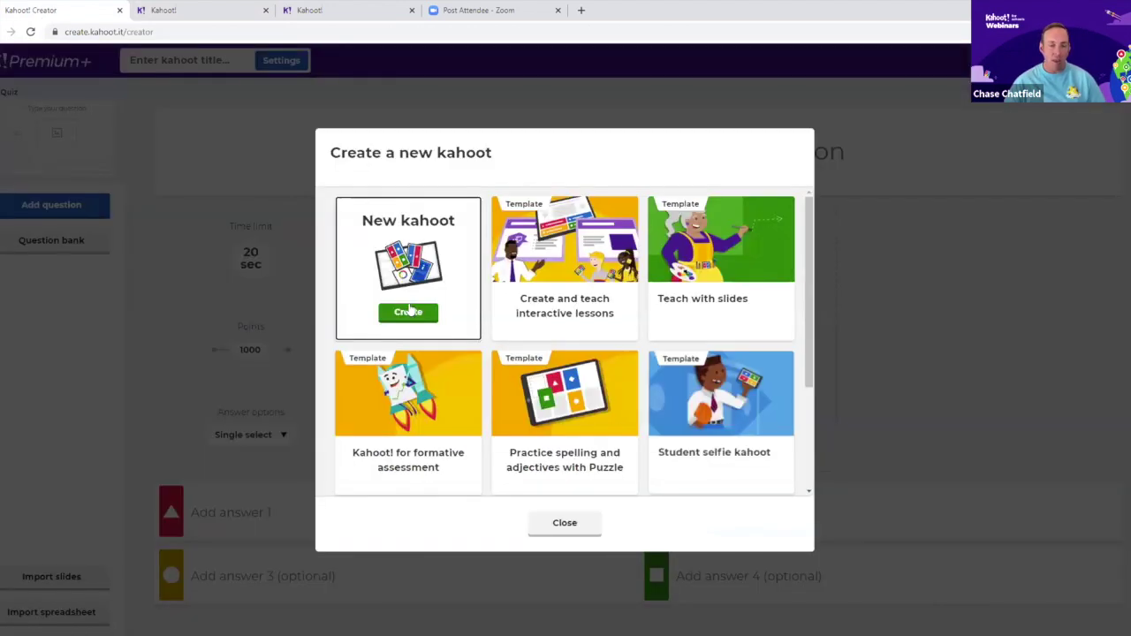
left_click(410, 313)
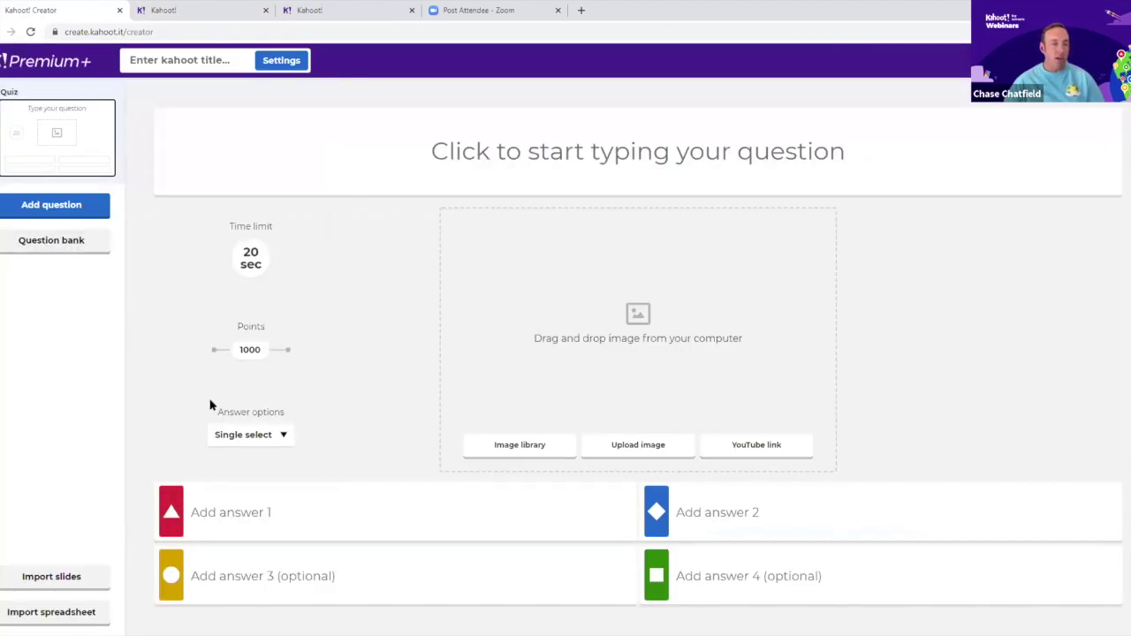
- Search the question bank for "Where is new york?", examine the suggested questions and close it without adding any
left_click(55, 241)
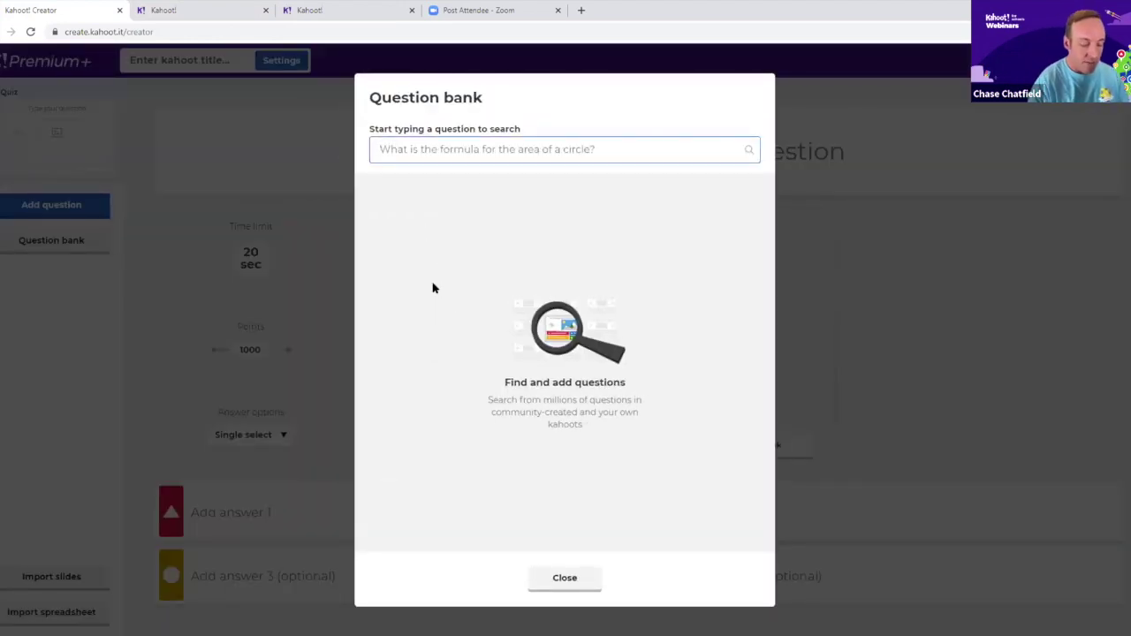
type("Where ")
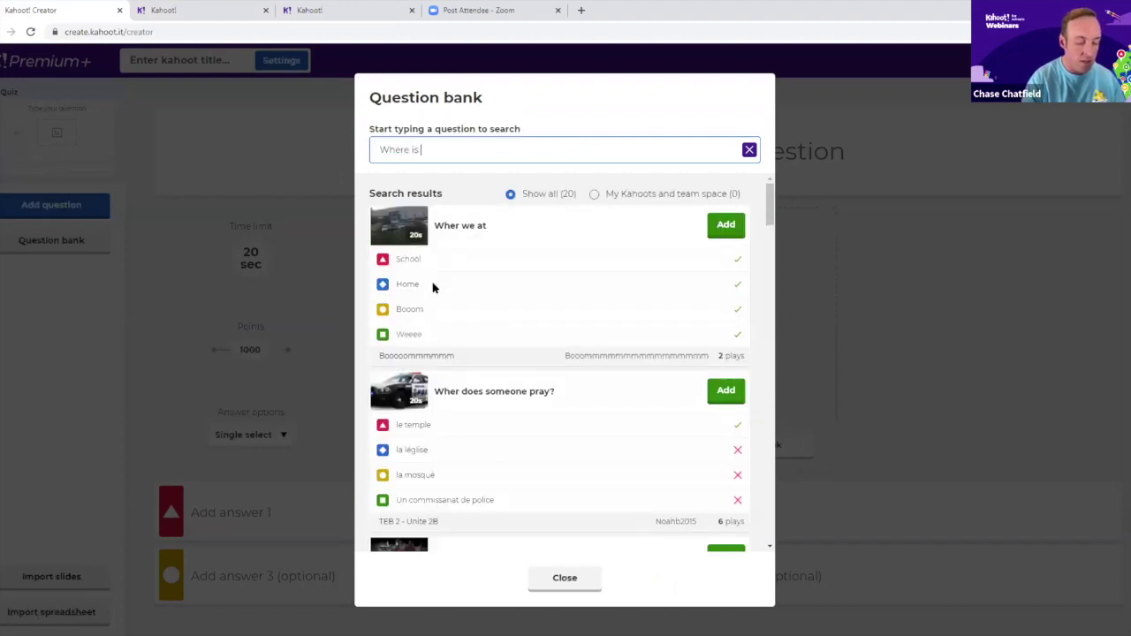
type("is")
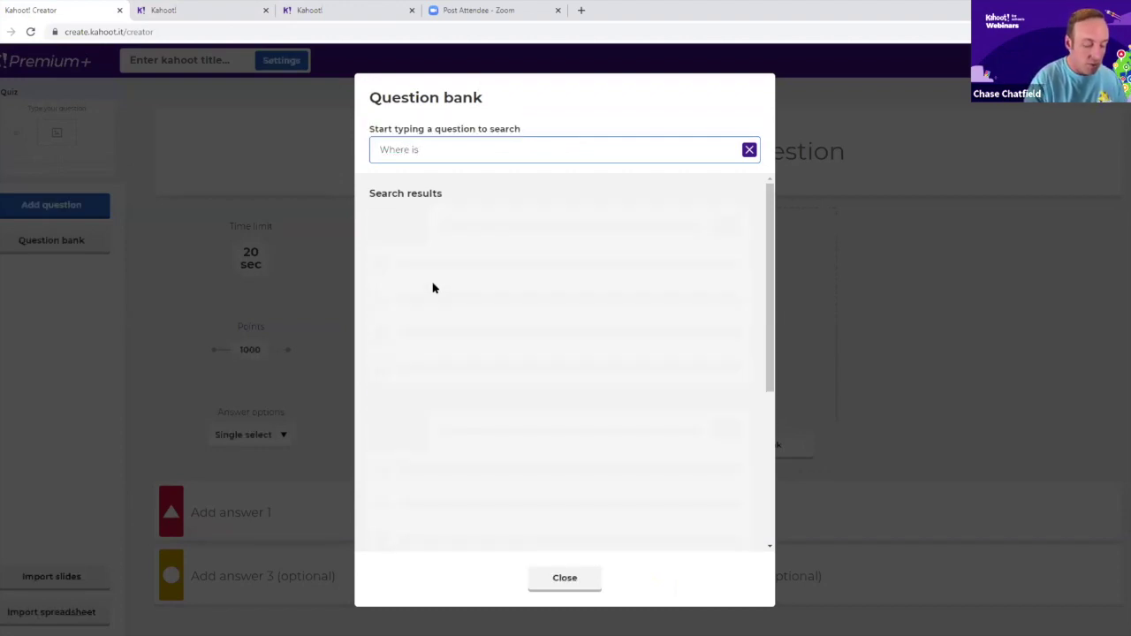
type(" new york")
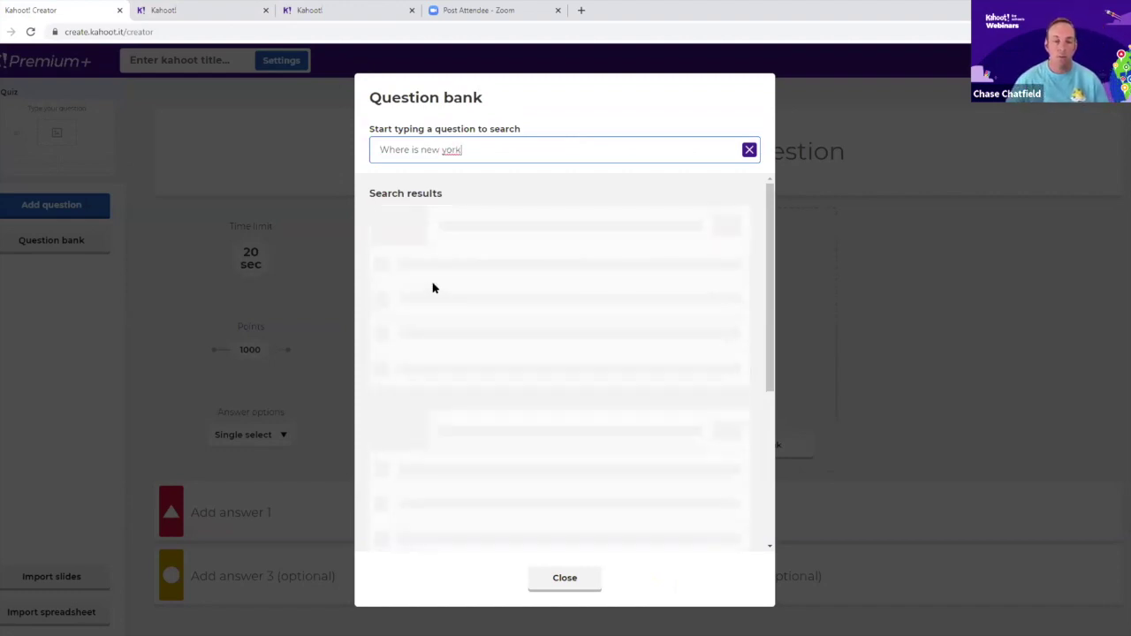
type("?")
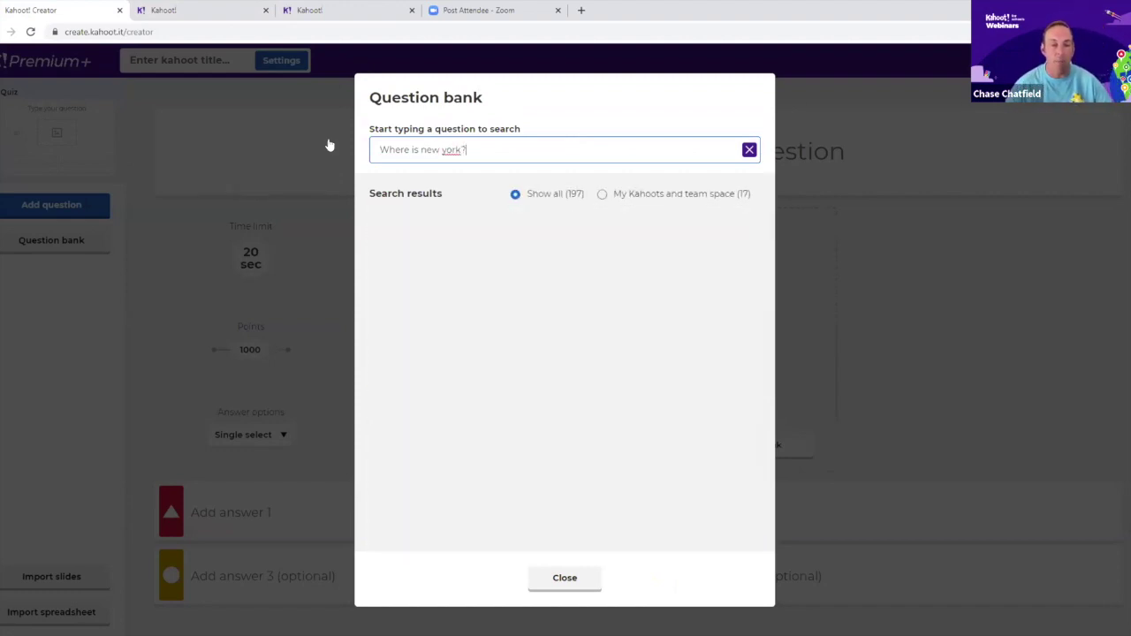
scroll(625, 345, "down", 10)
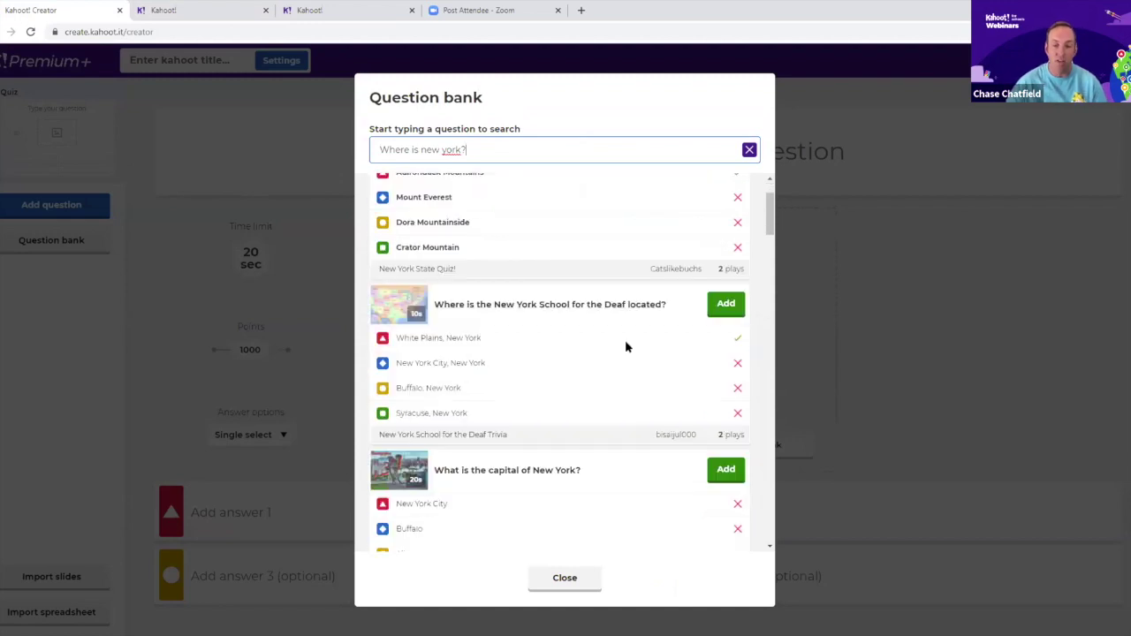
scroll(619, 351, "up", 2)
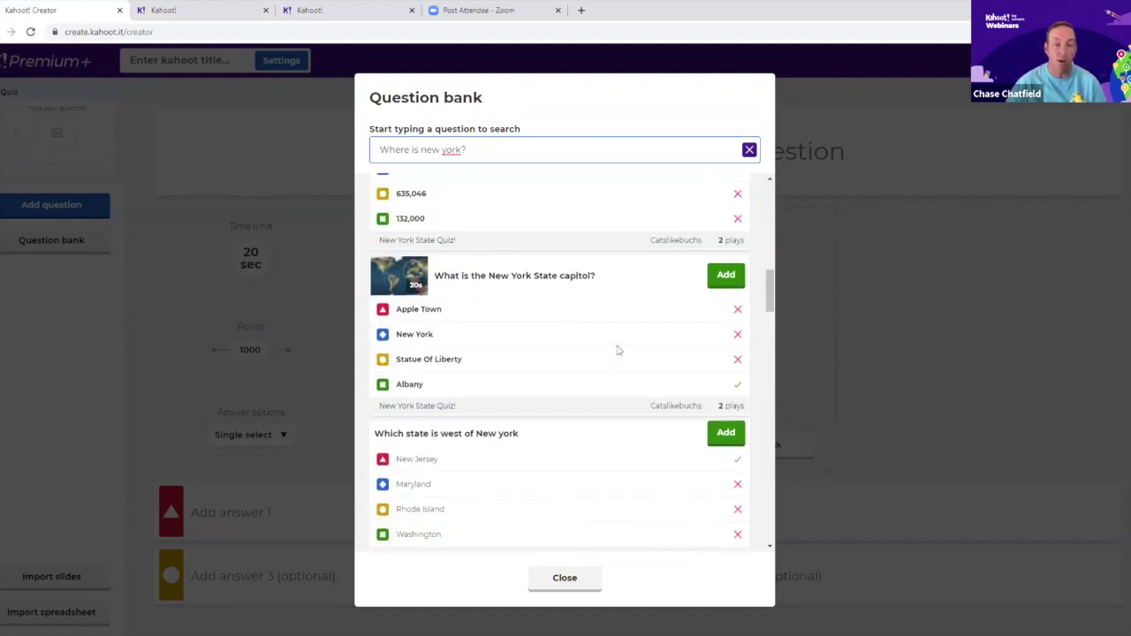
scroll(617, 351, "up", 12)
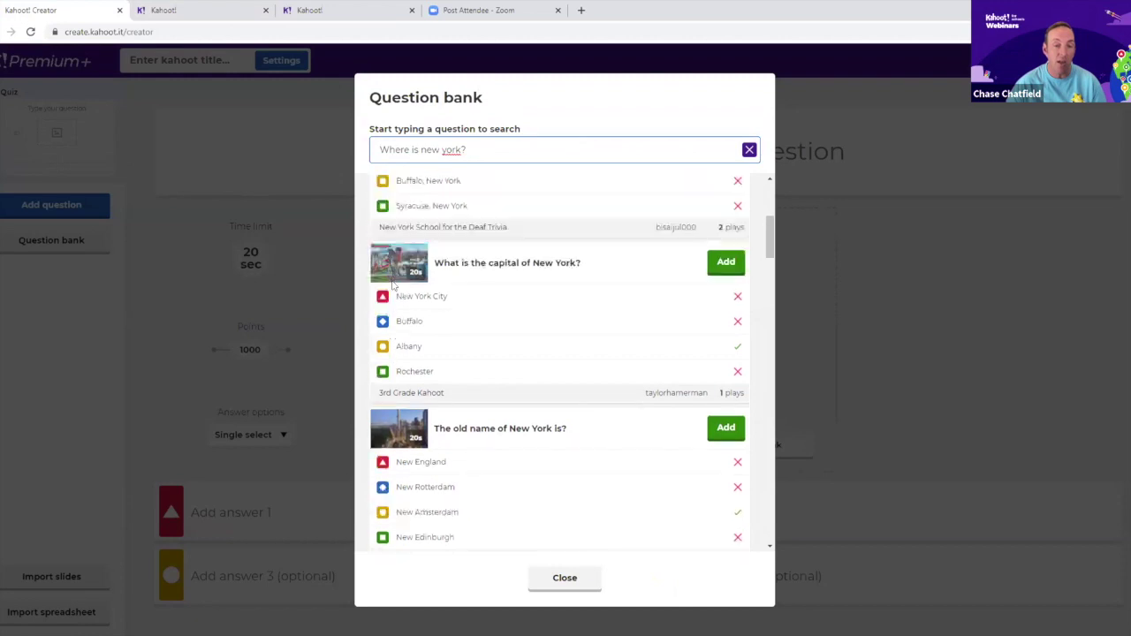
scroll(549, 270, "up", 1)
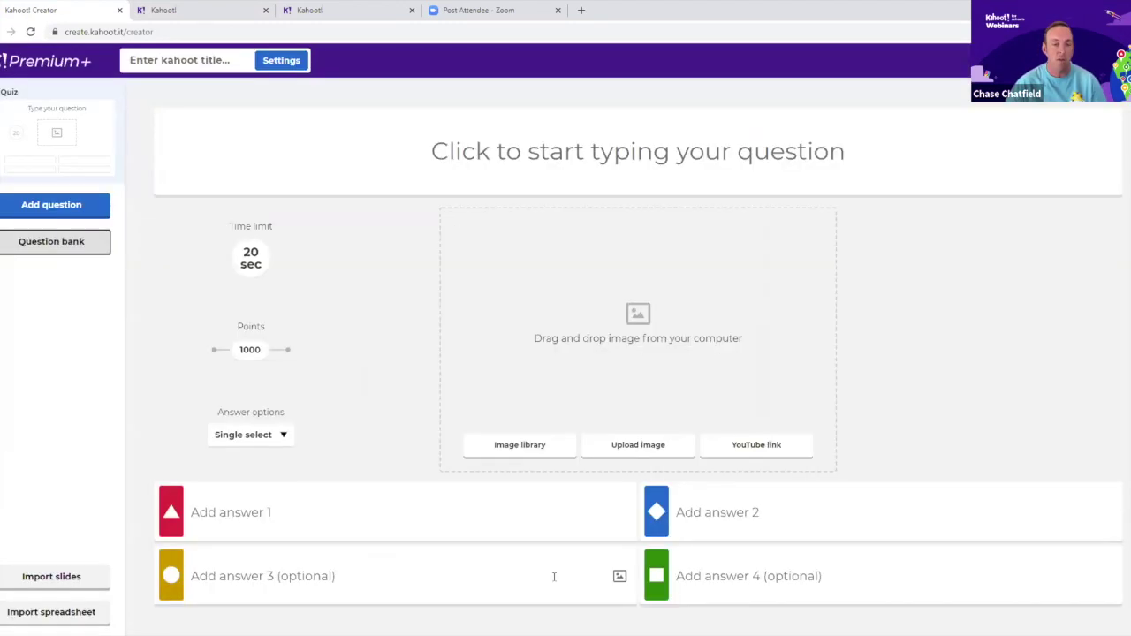
left_click(564, 578)
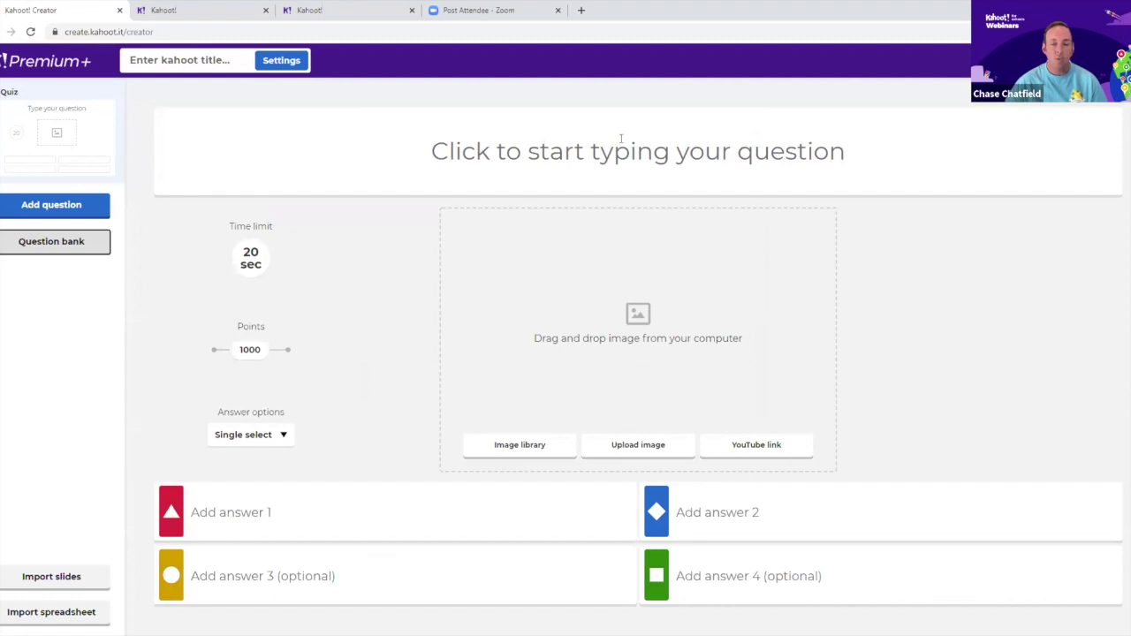
- Search the image library for "city", narrow it to Skyscraper and add the upward view of glass towers to the question
left_click(508, 452)
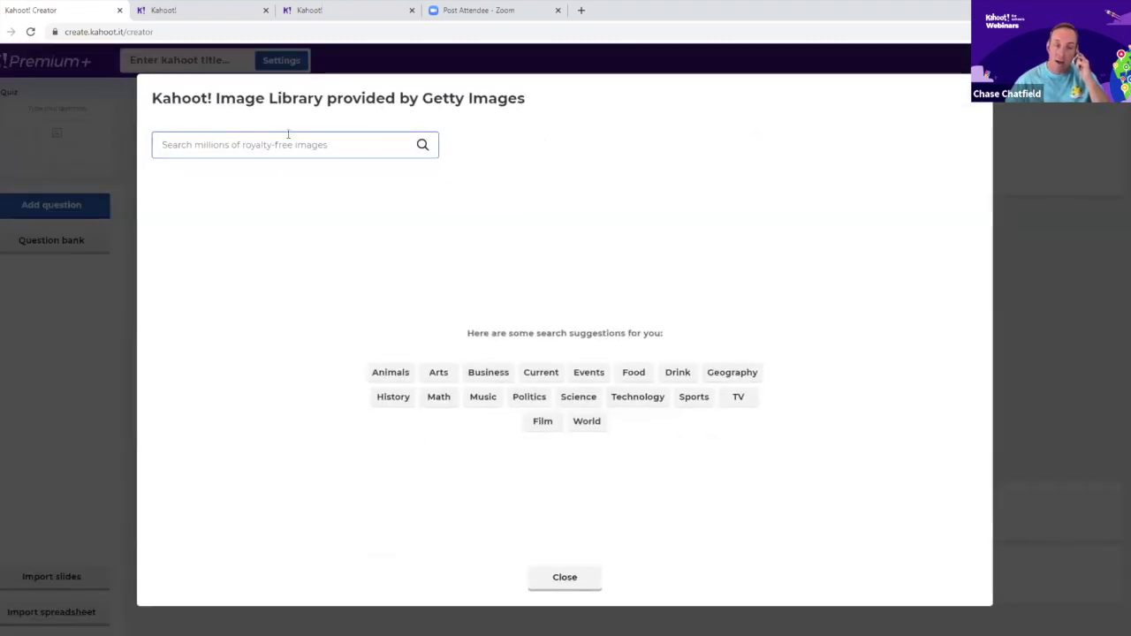
type("city")
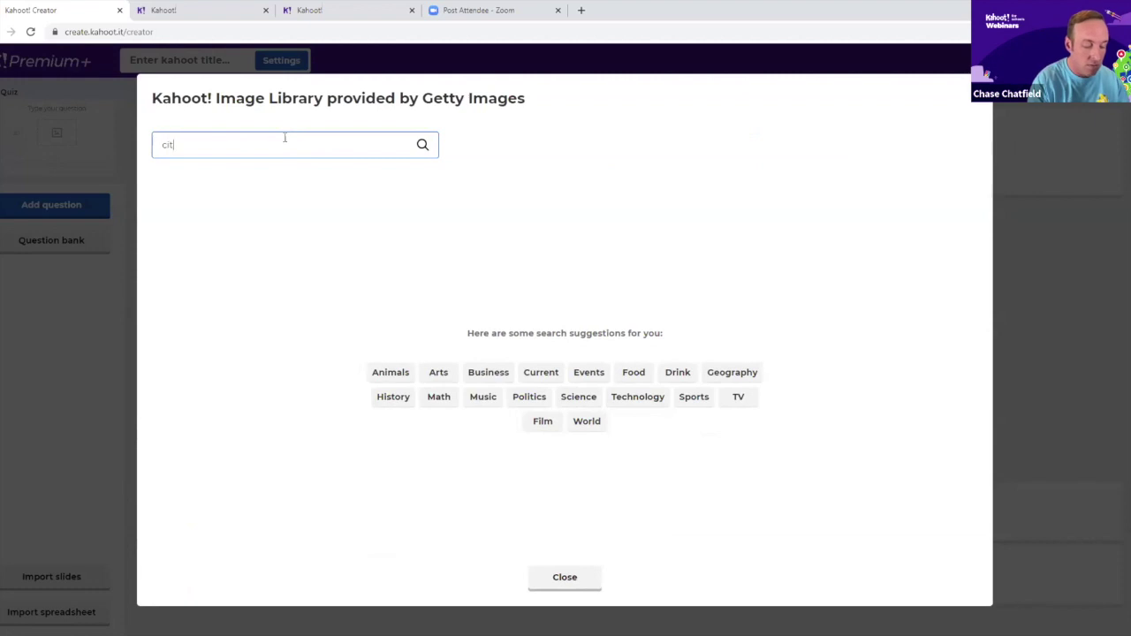
key("Return")
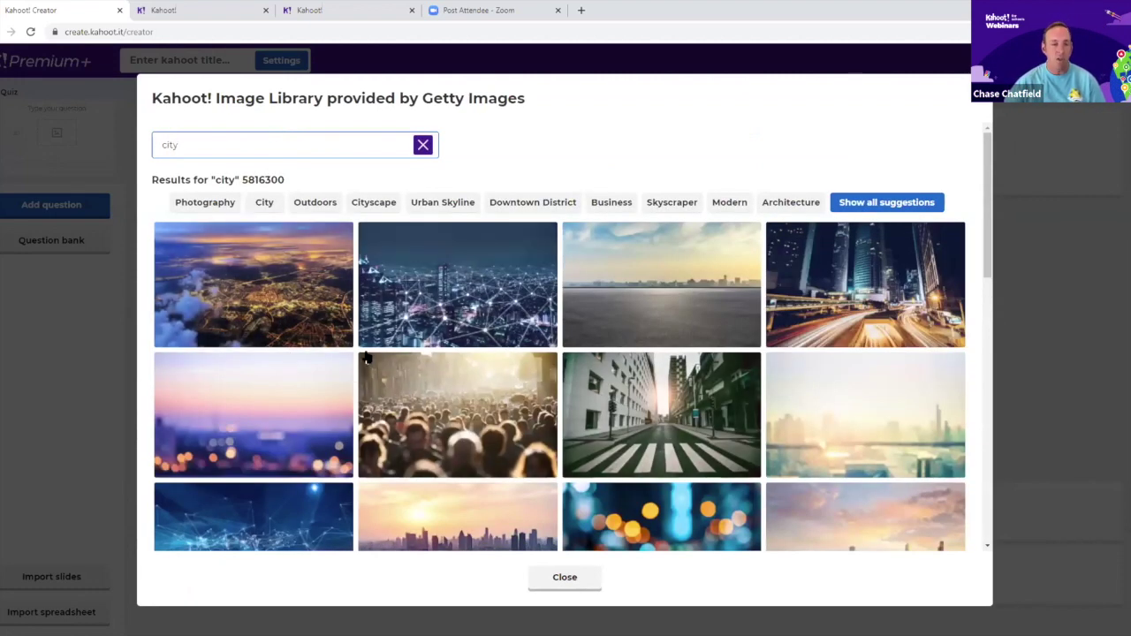
left_click(651, 202)
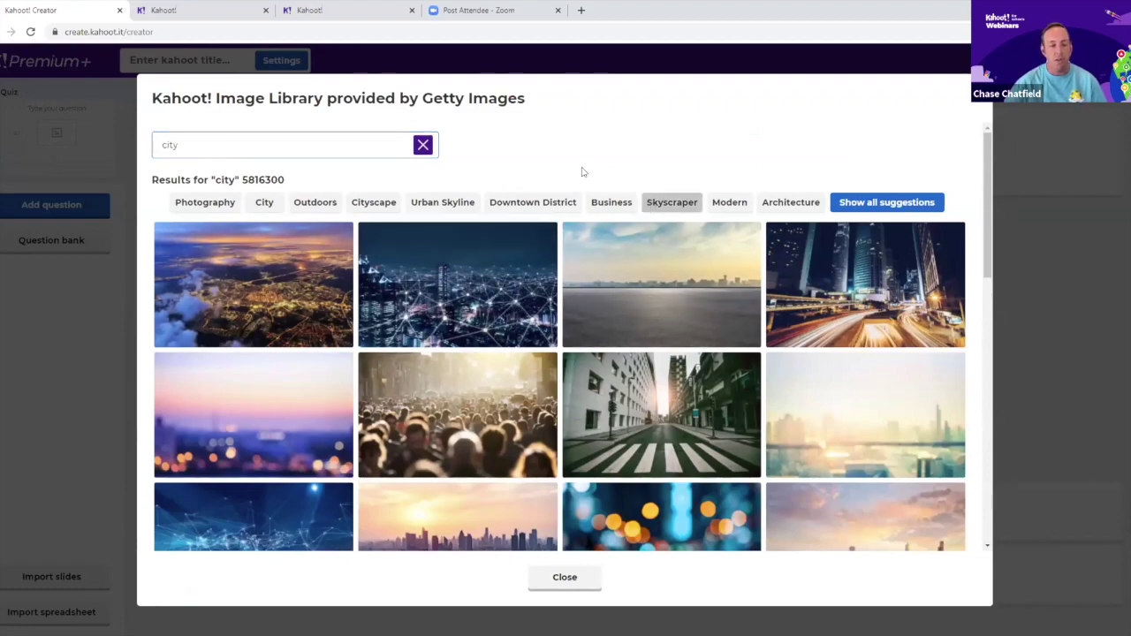
scroll(567, 345, "down", 5)
scroll(566, 349, "up", 5)
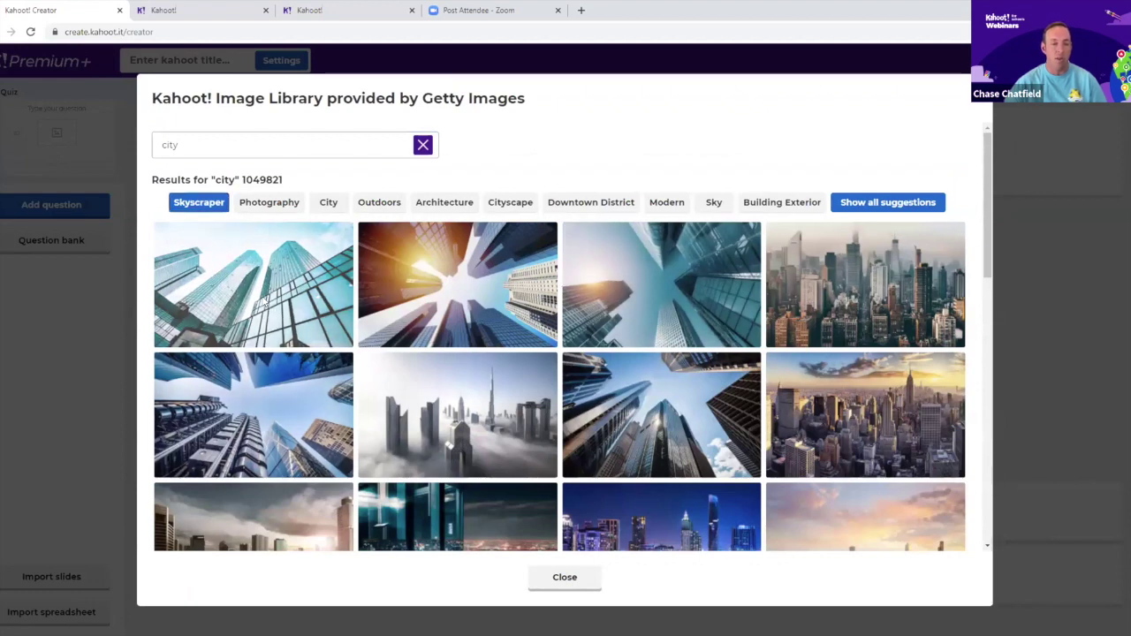
left_click(263, 301)
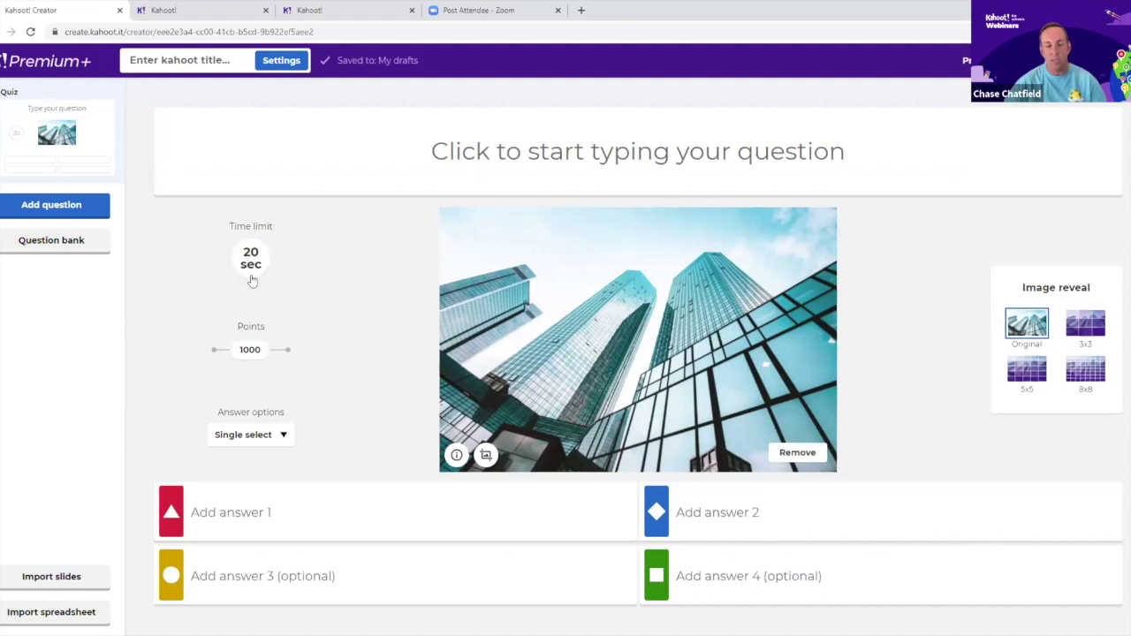
- Configure the question with a 240-second time limit, 2000 points and multi-select answers
left_click(250, 265)
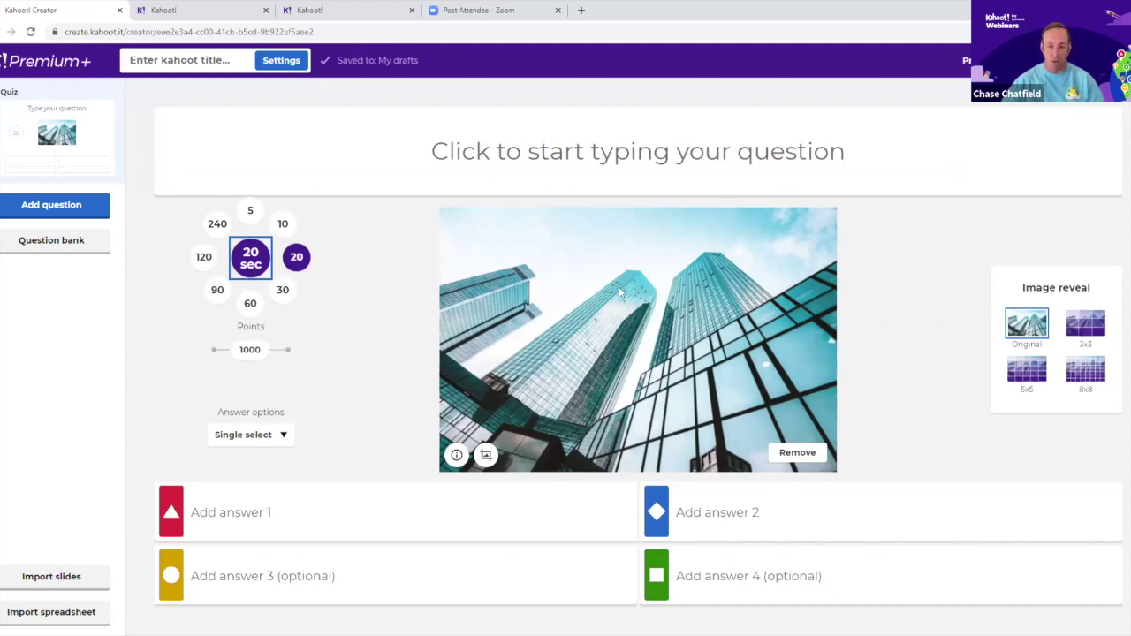
left_click(218, 226)
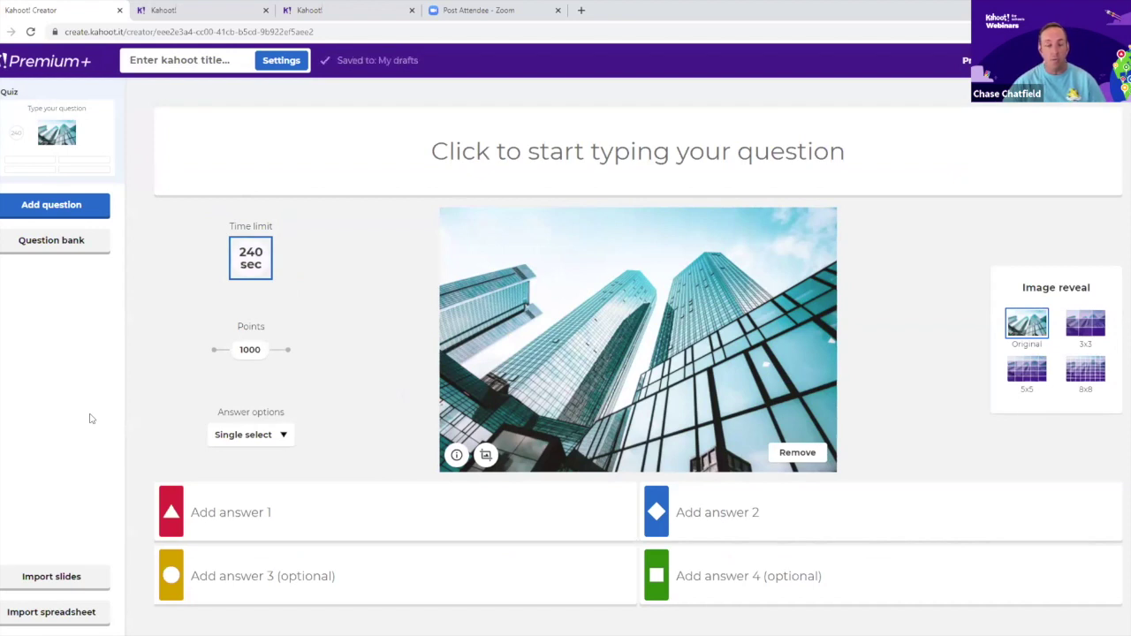
left_click(212, 350)
left_click_drag(209, 350, 316, 359)
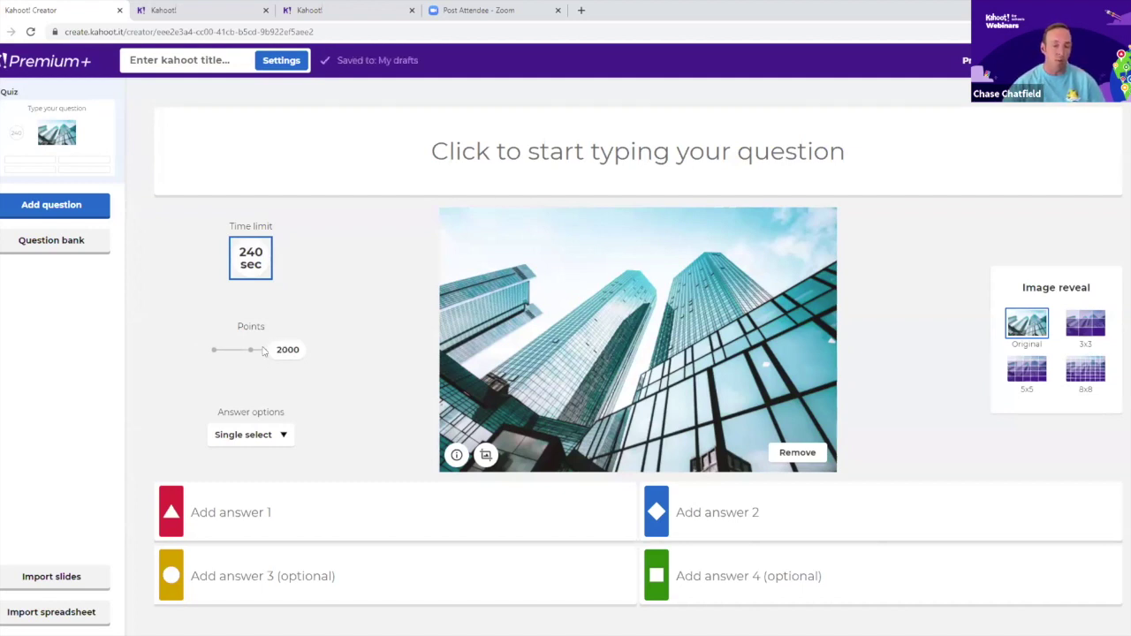
left_click(283, 435)
left_click(266, 505)
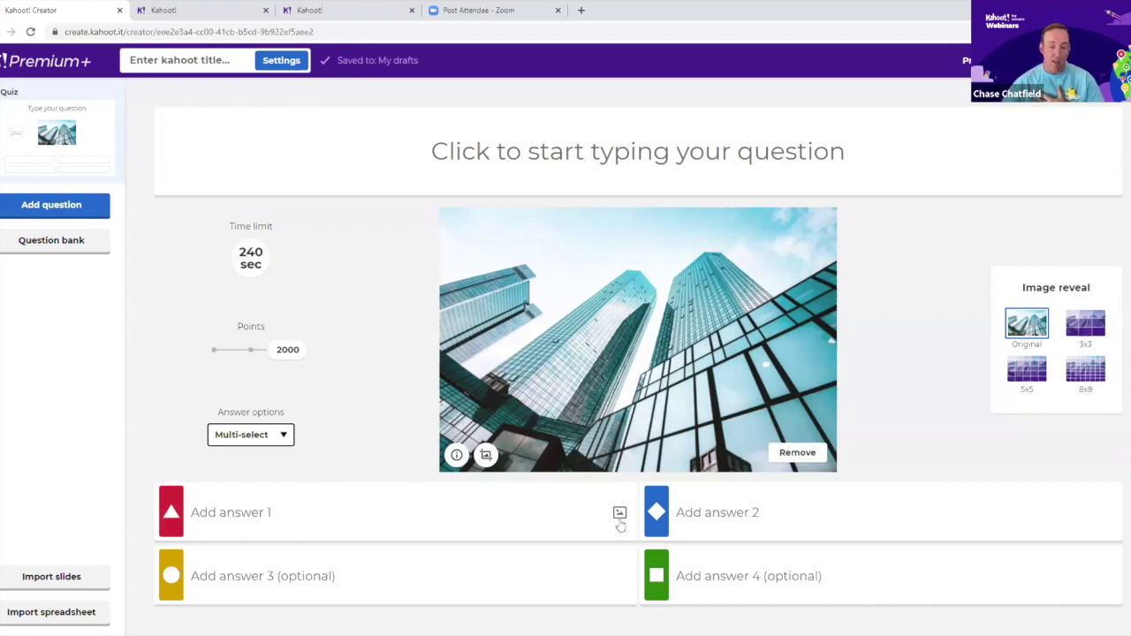
- Search the image library for "peas" and use the scattered pea pods on white as the picture for answer 1
left_click(619, 514)
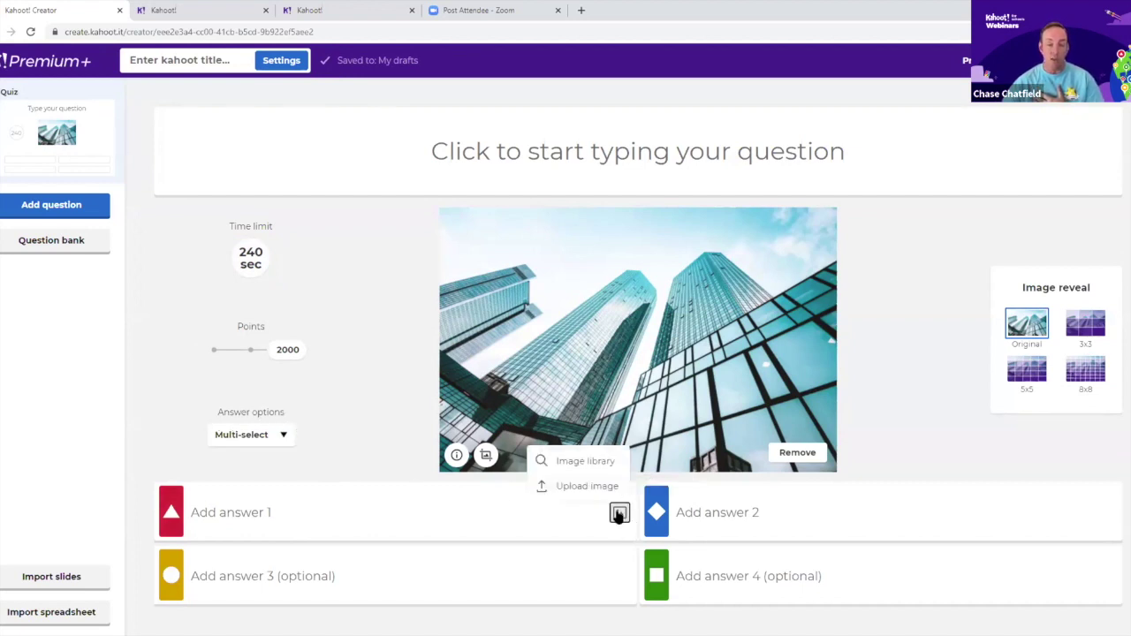
left_click(572, 464)
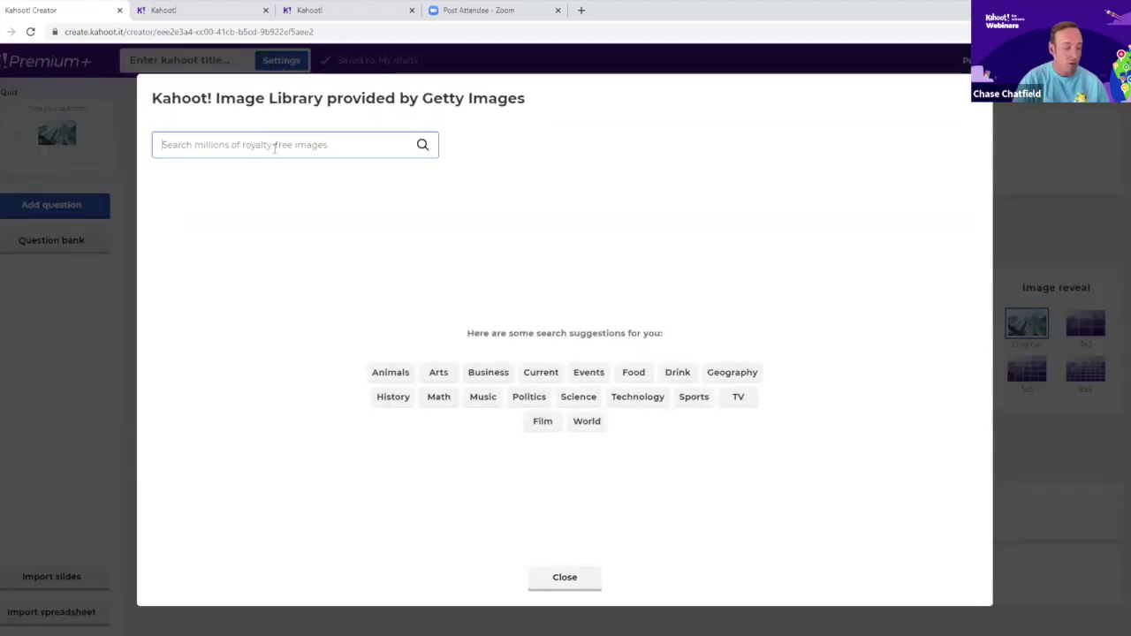
type("peas")
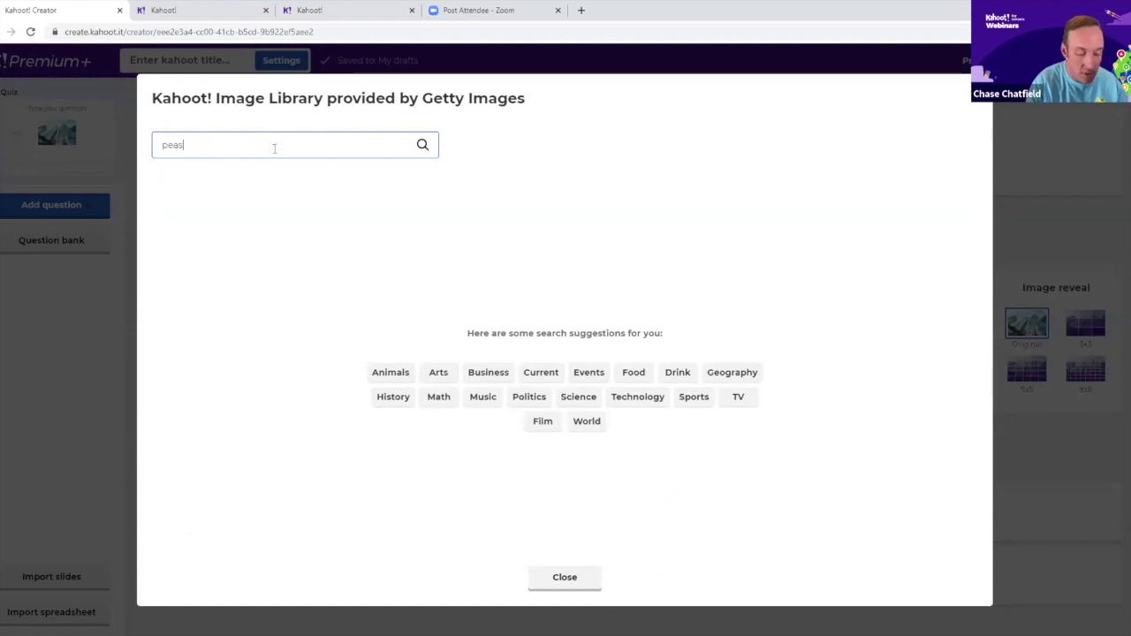
key("Return")
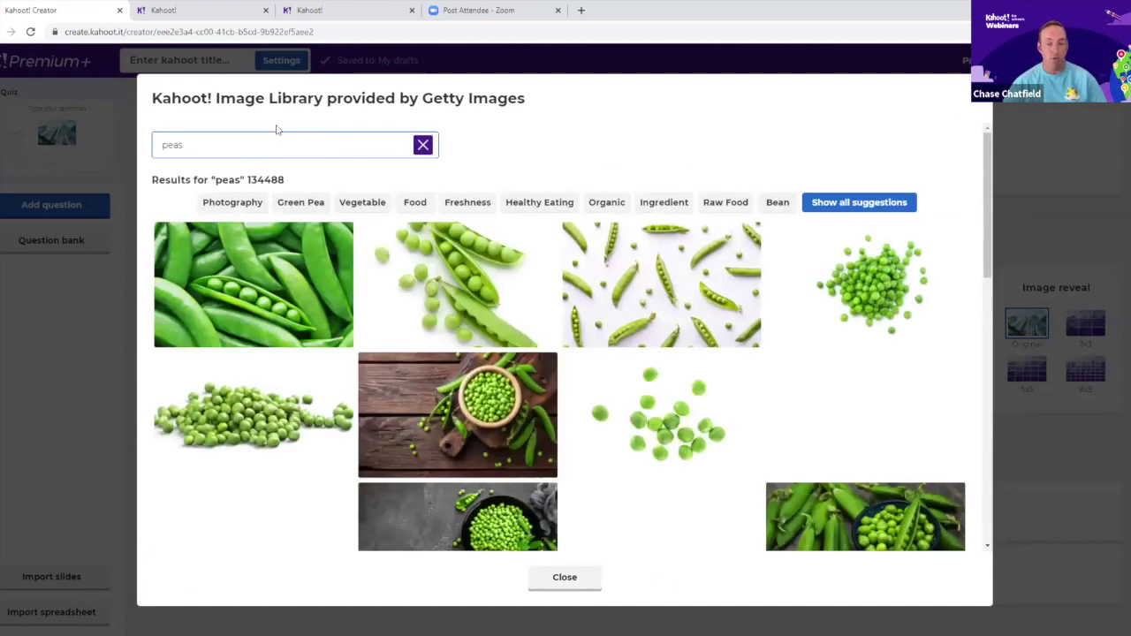
left_click(661, 285)
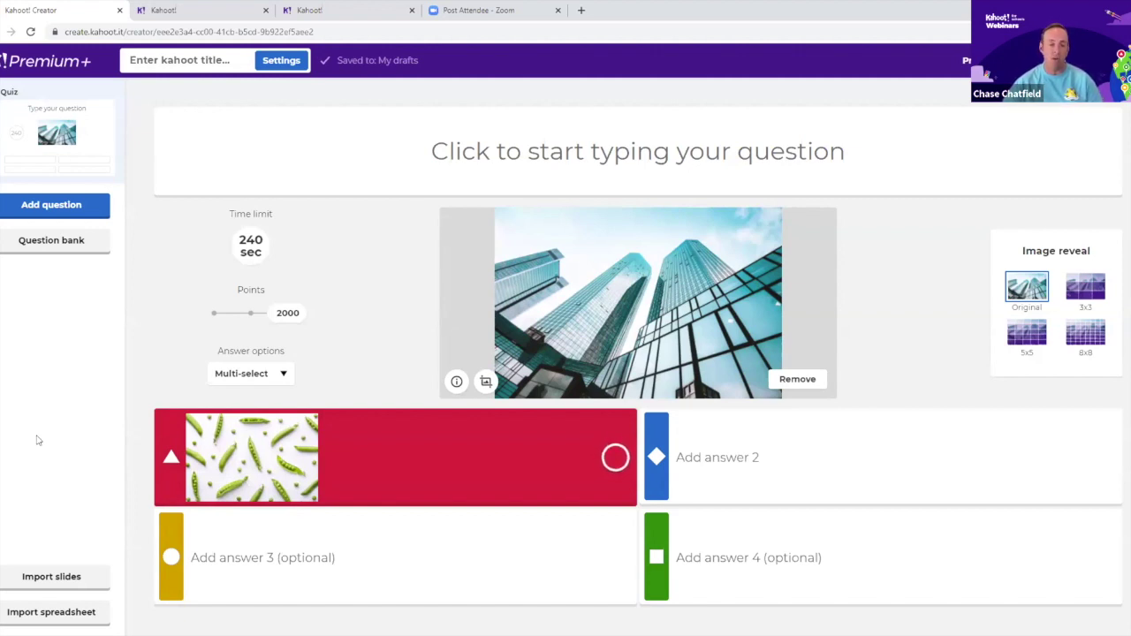
- Try the 5x5 image reveal on the skyscraper picture, and set the reveal to 3x3
left_click(1027, 333)
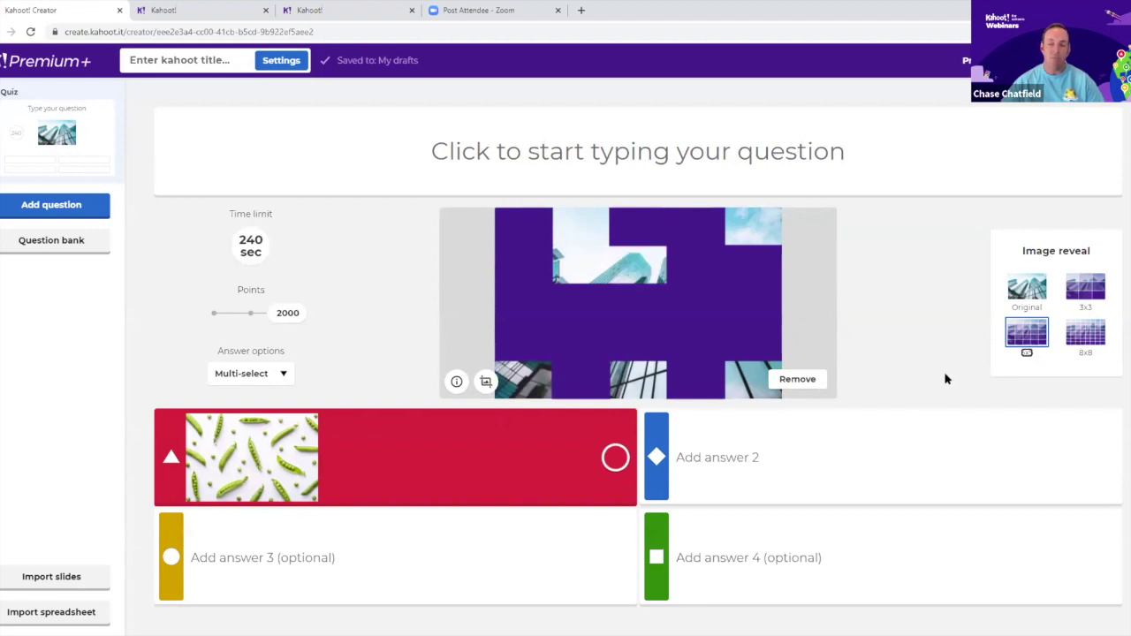
key("Left")
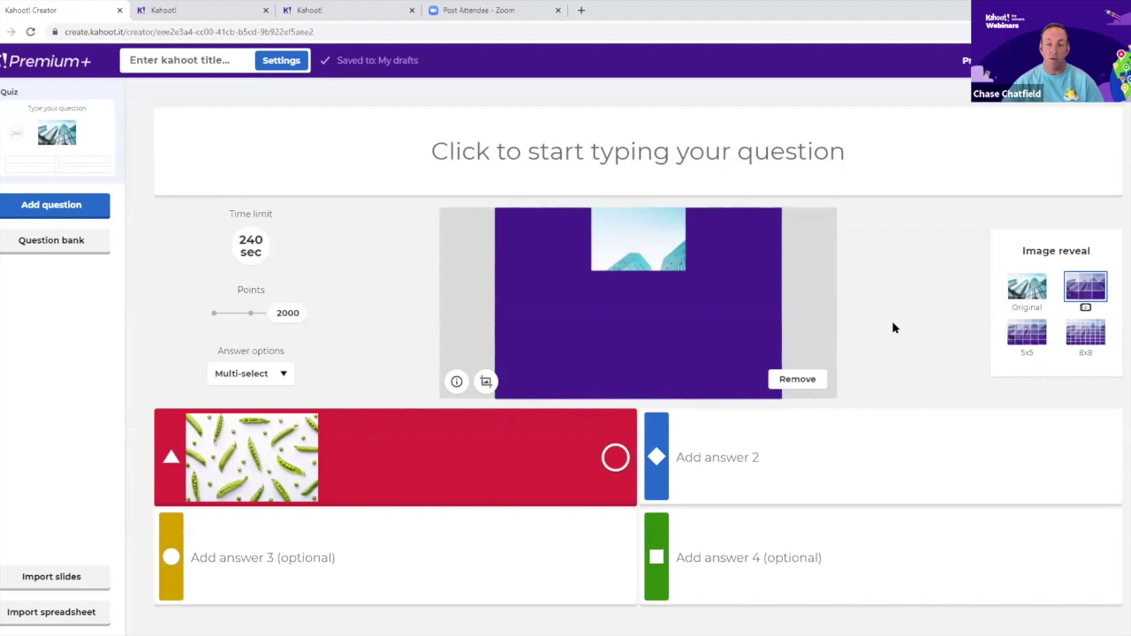
- Set the skyscraper picture's image reveal to 8x8, and view the options for importing slides from a presentation without uploading a file
left_click(1085, 333)
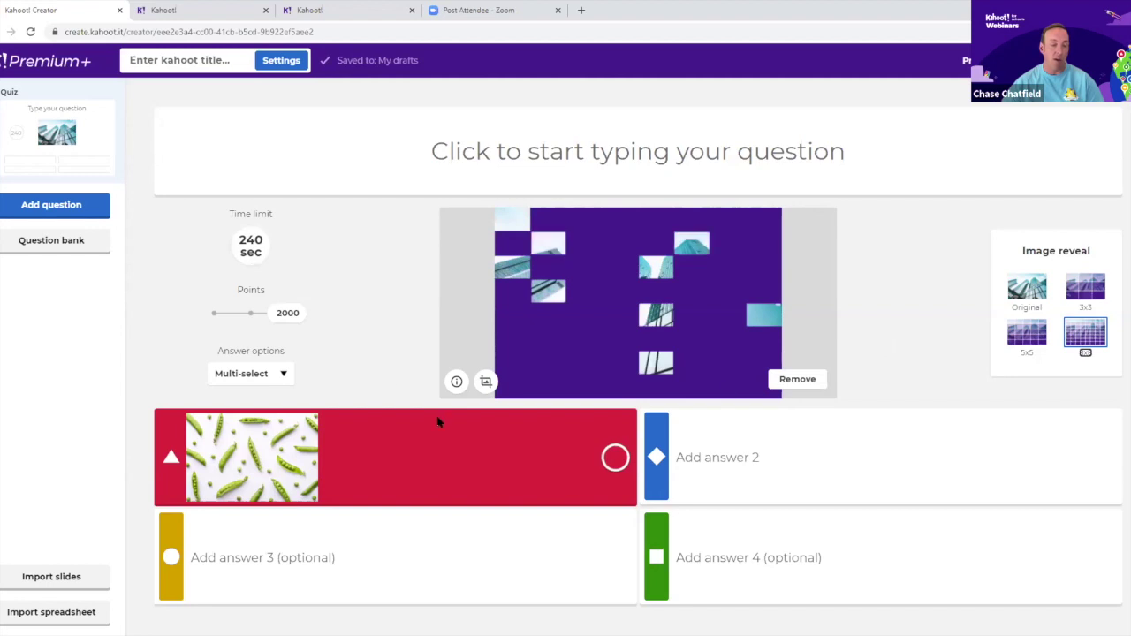
left_click(52, 578)
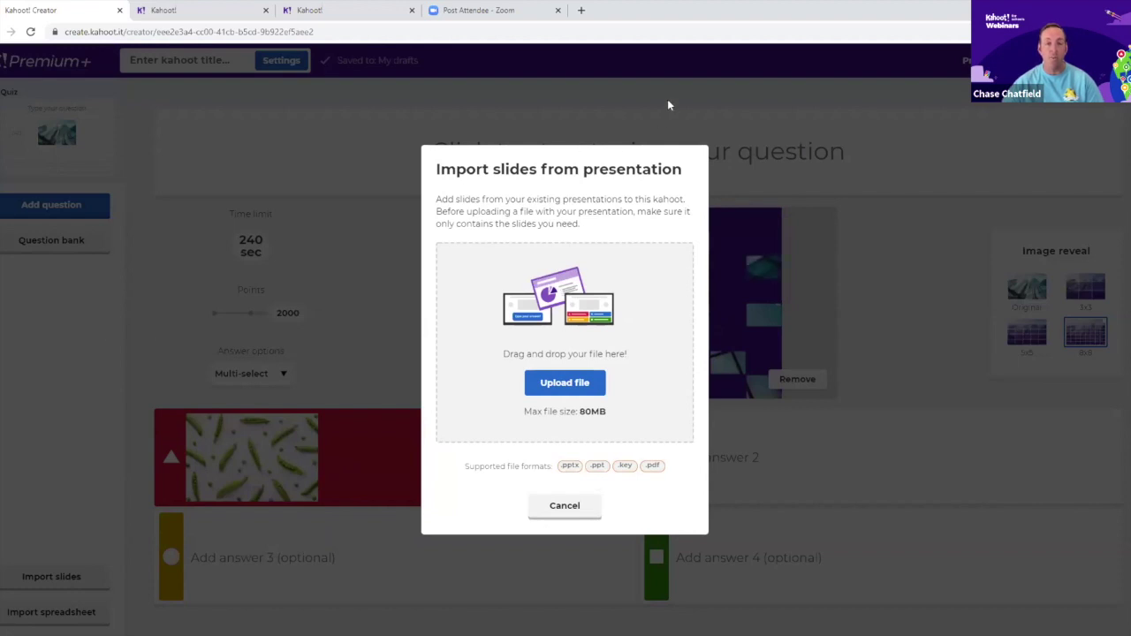
left_click(569, 504)
- Switch to the Weekend Trivia 8 kahoot and assign it as a self-paced challenge
left_click(190, 18)
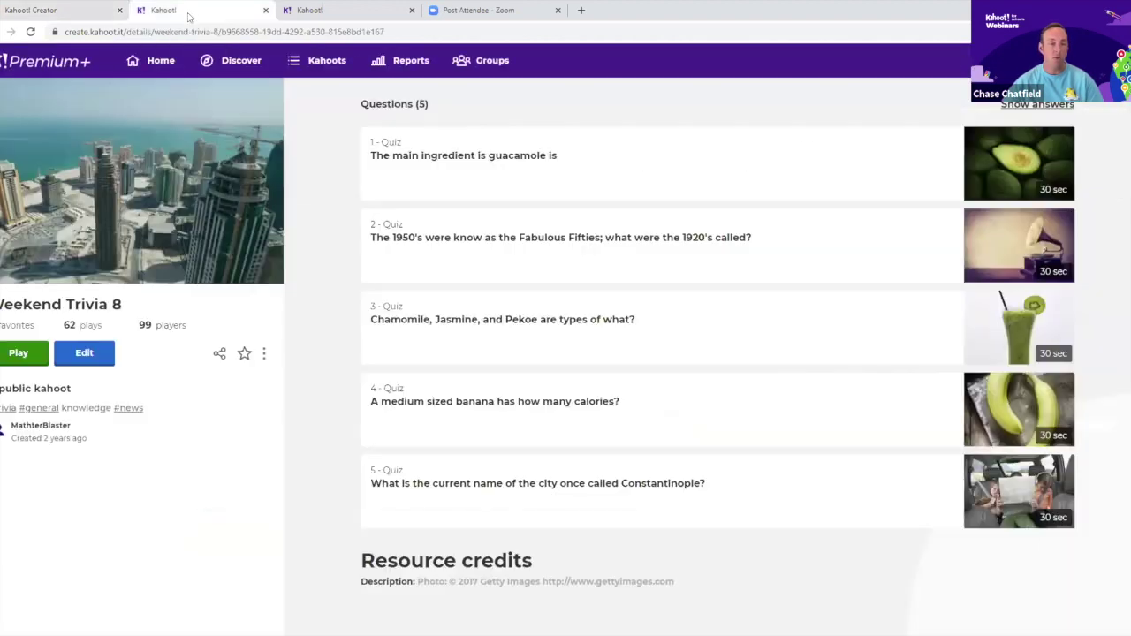
left_click(35, 358)
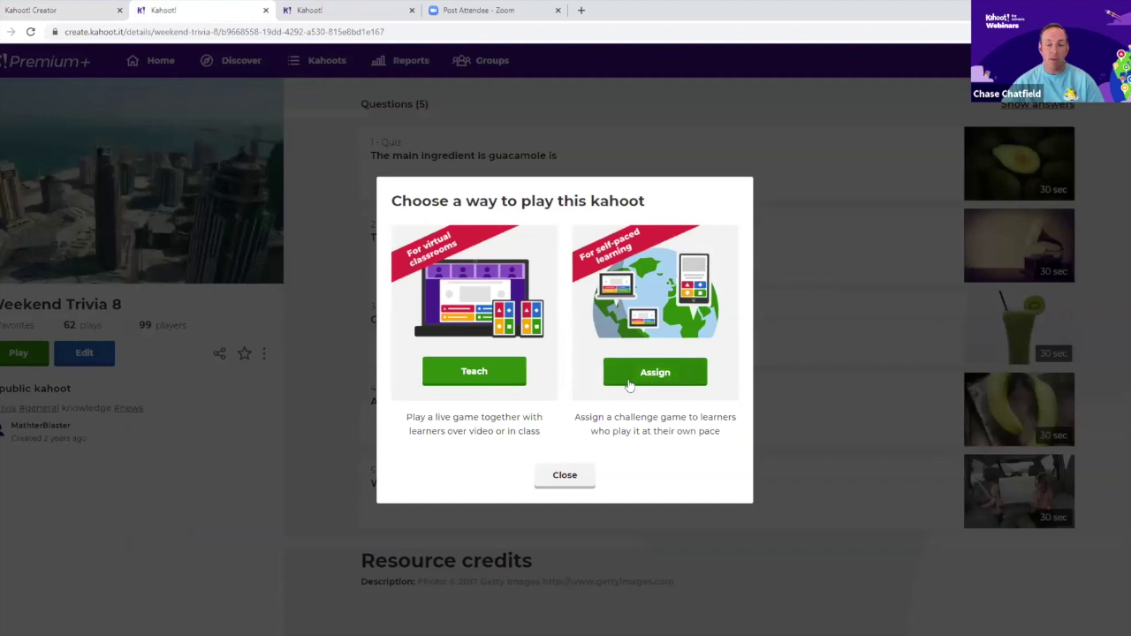
left_click(651, 375)
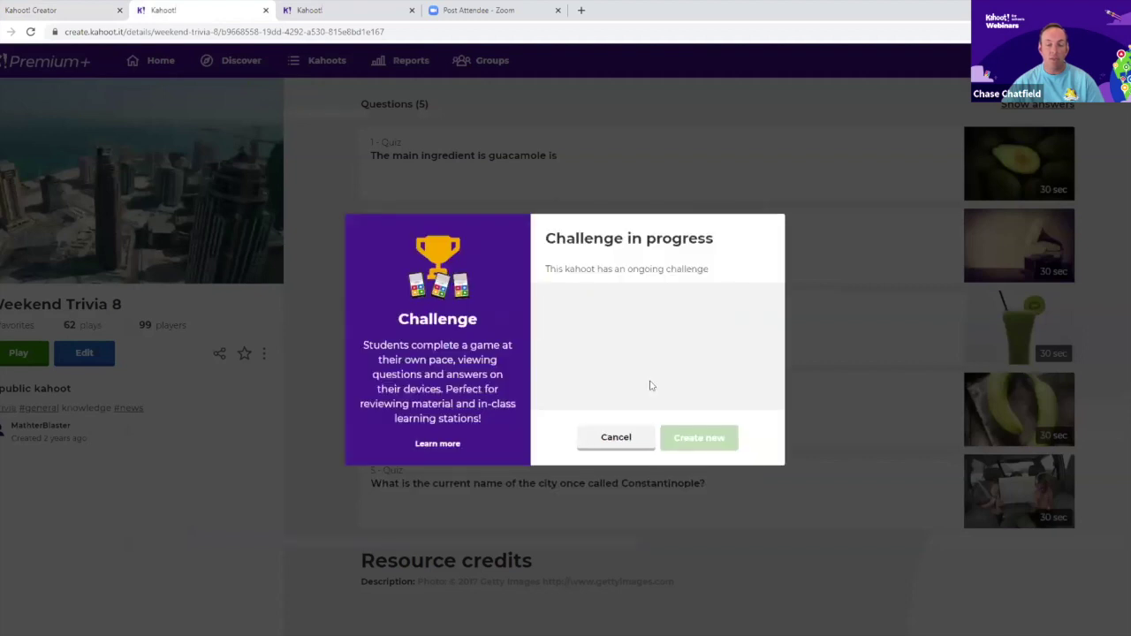
left_click(687, 509)
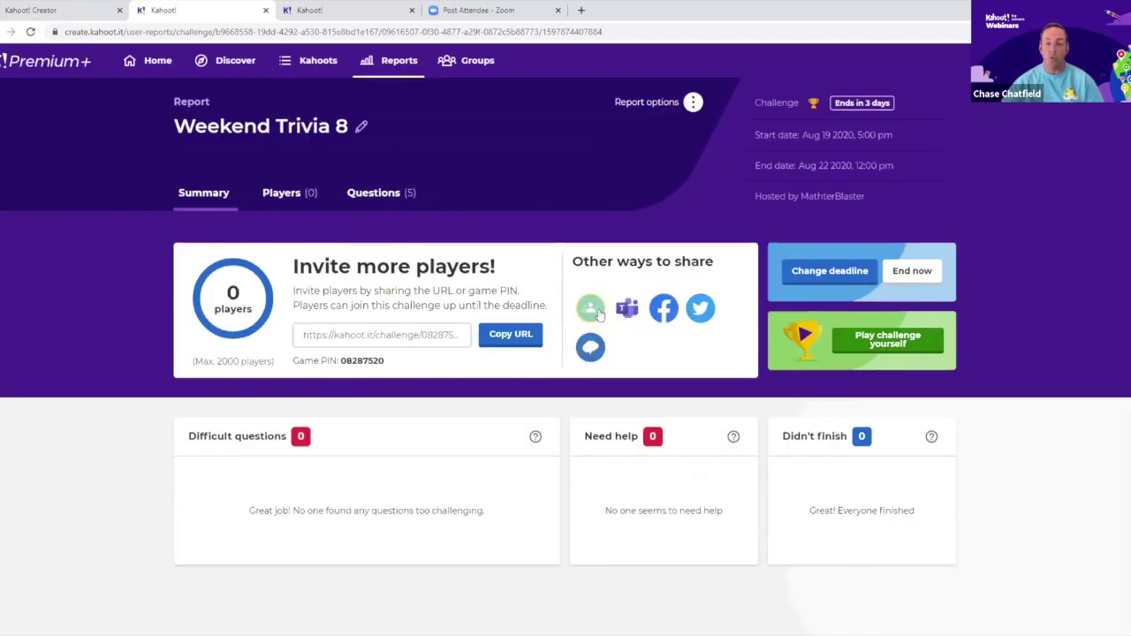
- Try sharing the Weekend Trivia 8 challenge through Google Classroom, and copy its invitation URL
left_click(589, 311)
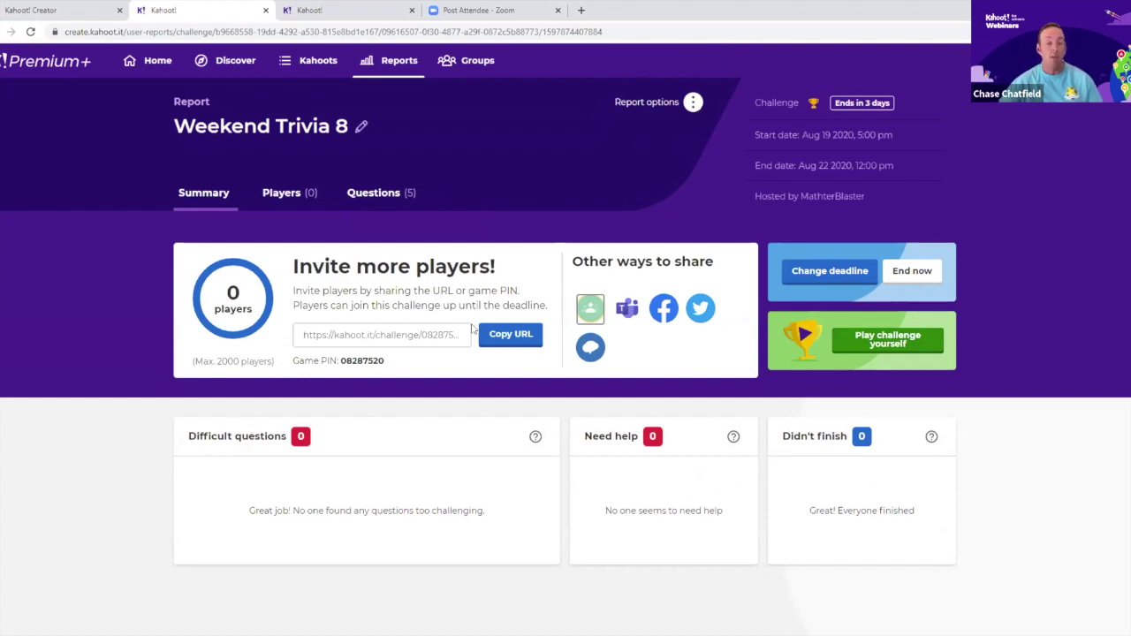
left_click(499, 334)
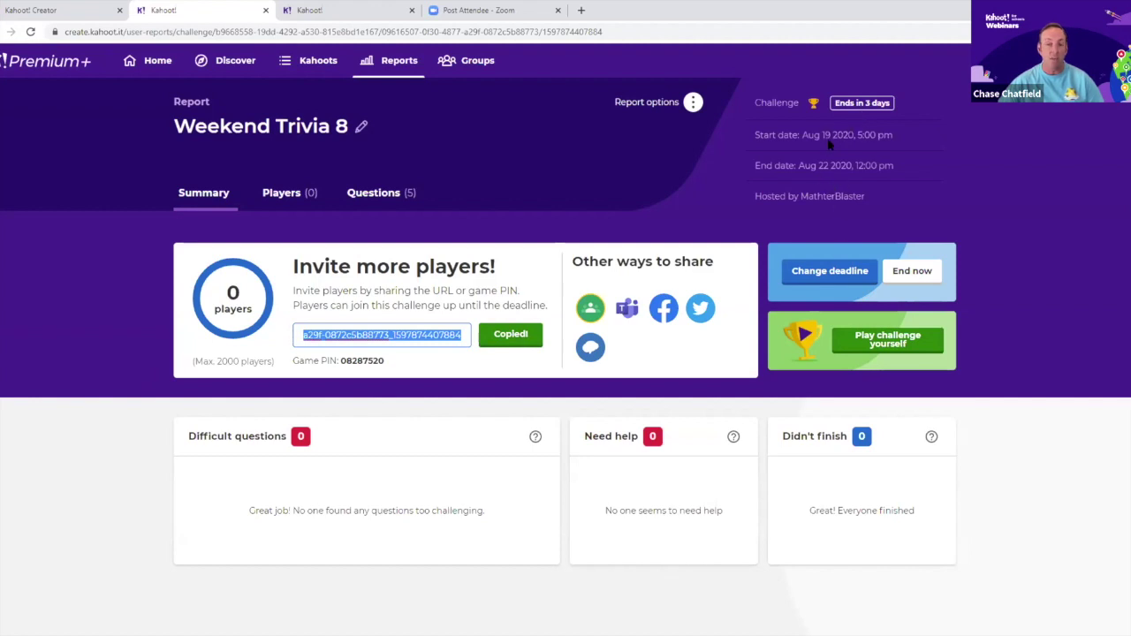
- Change the Weekend Trivia 8 challenge's deadline time to 2:00 PM on Sat 22 Aug and save it
left_click(844, 275)
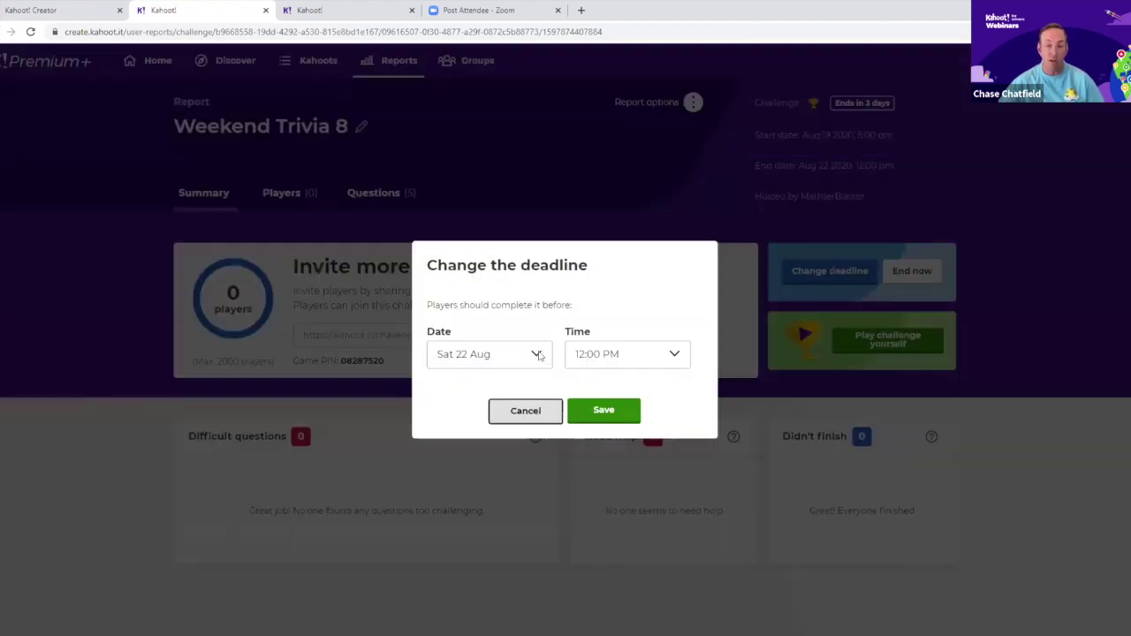
left_click(538, 353)
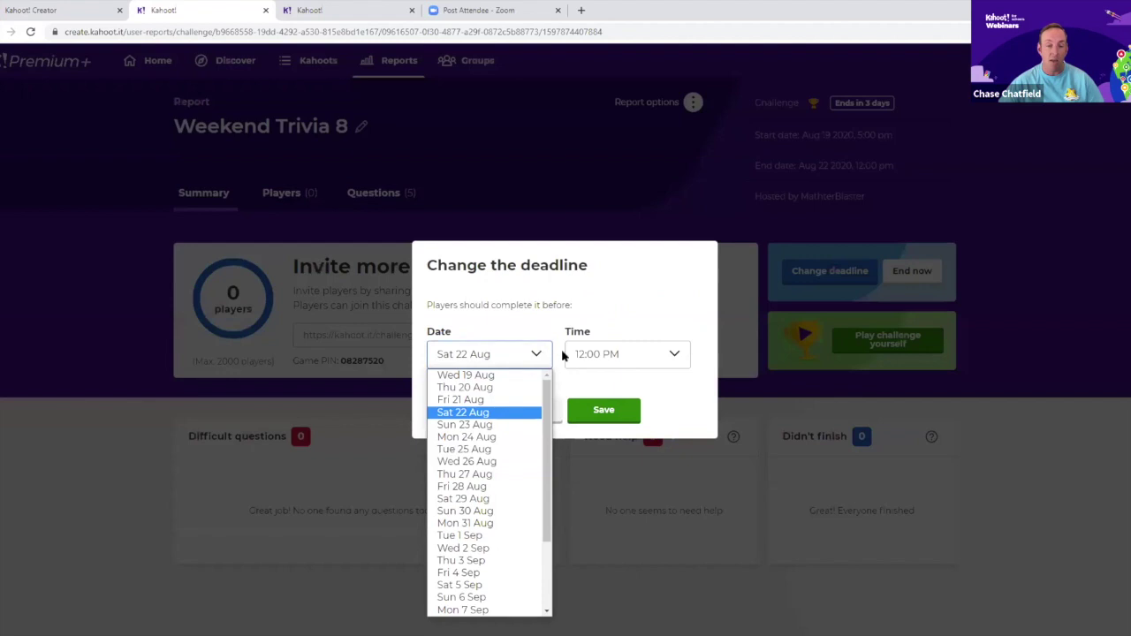
left_click(676, 355)
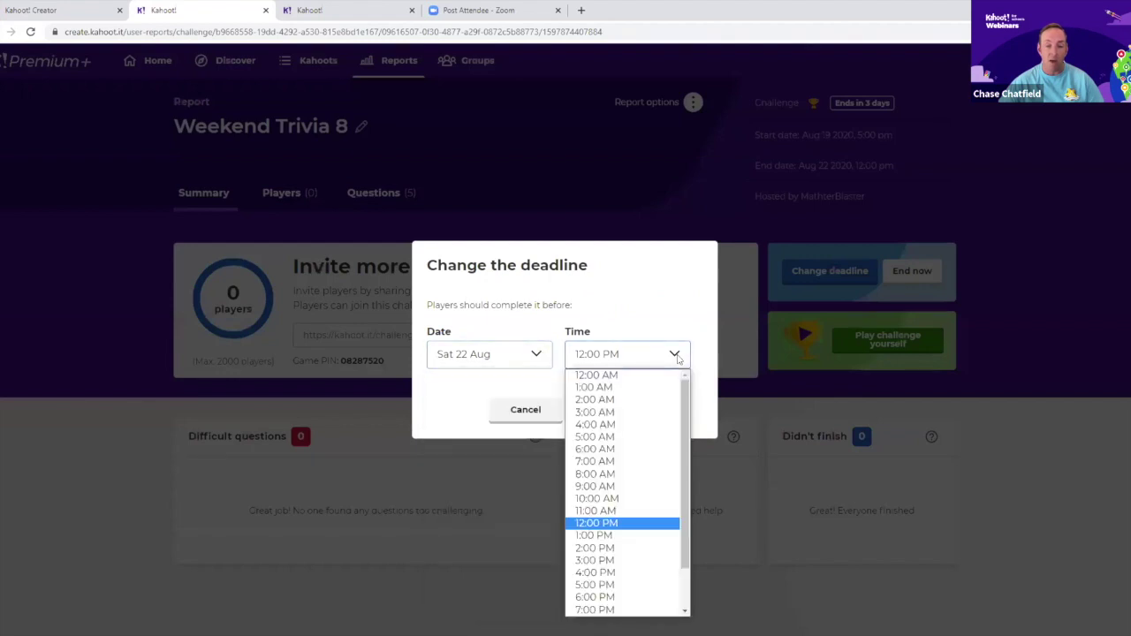
left_click(631, 548)
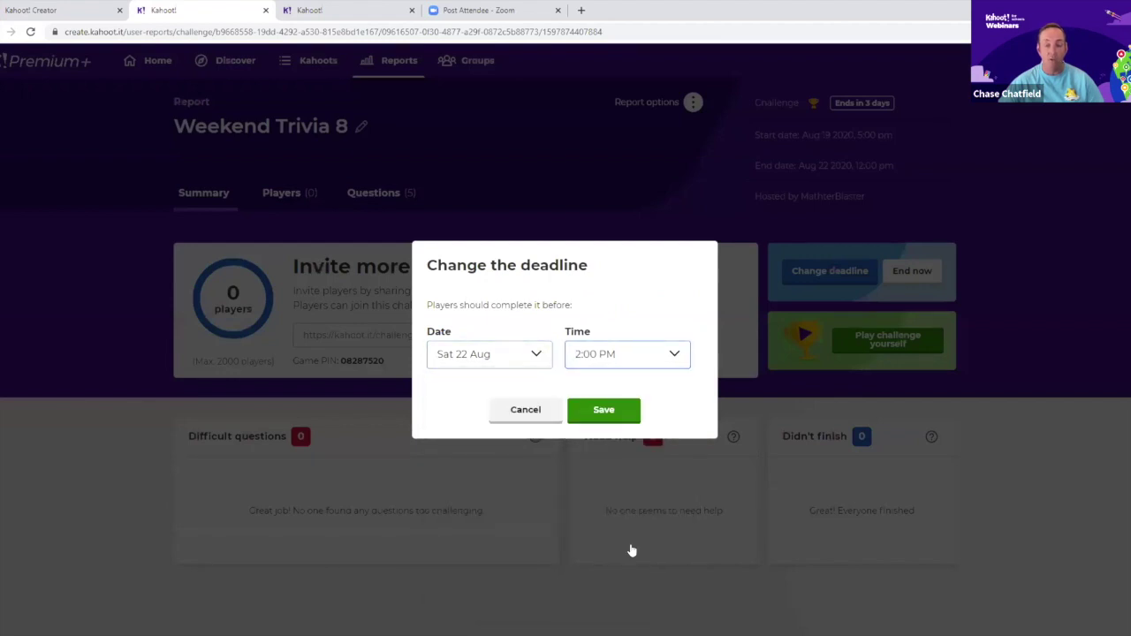
left_click(623, 417)
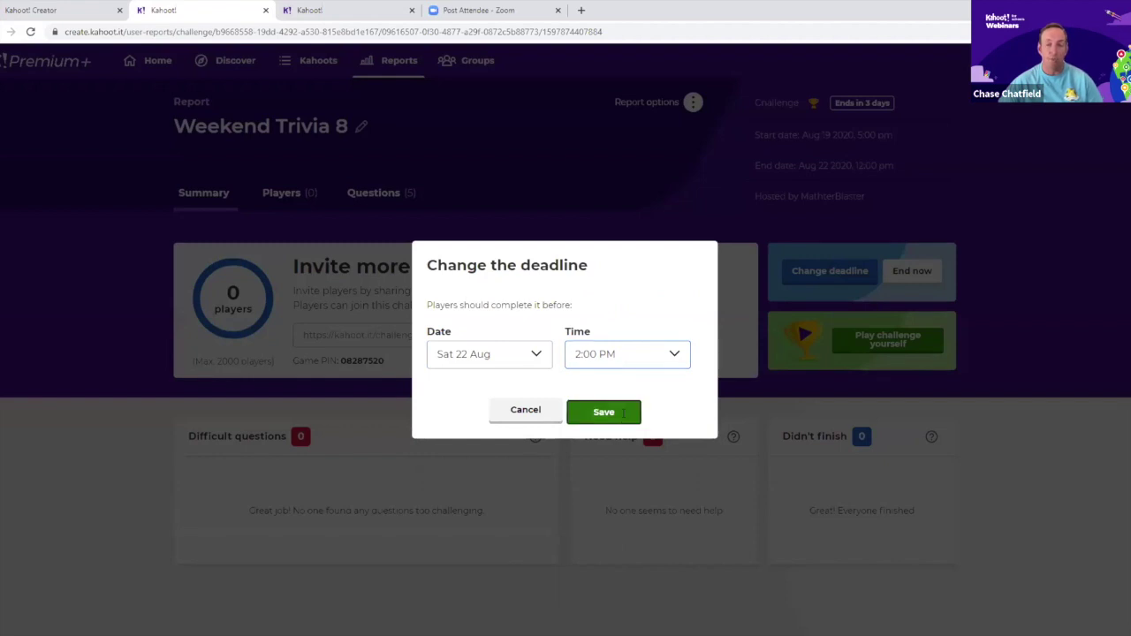